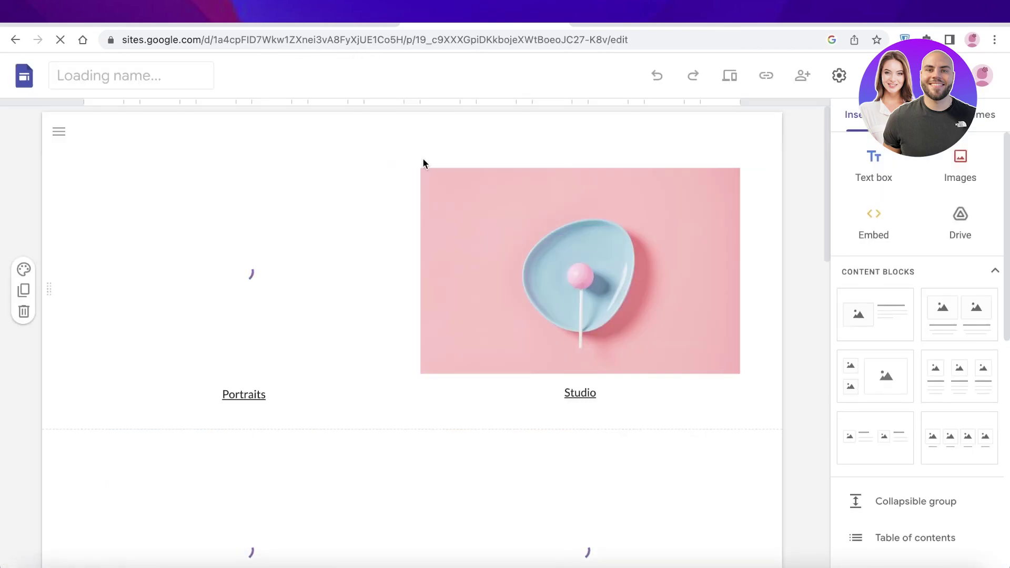
click(807, 195)
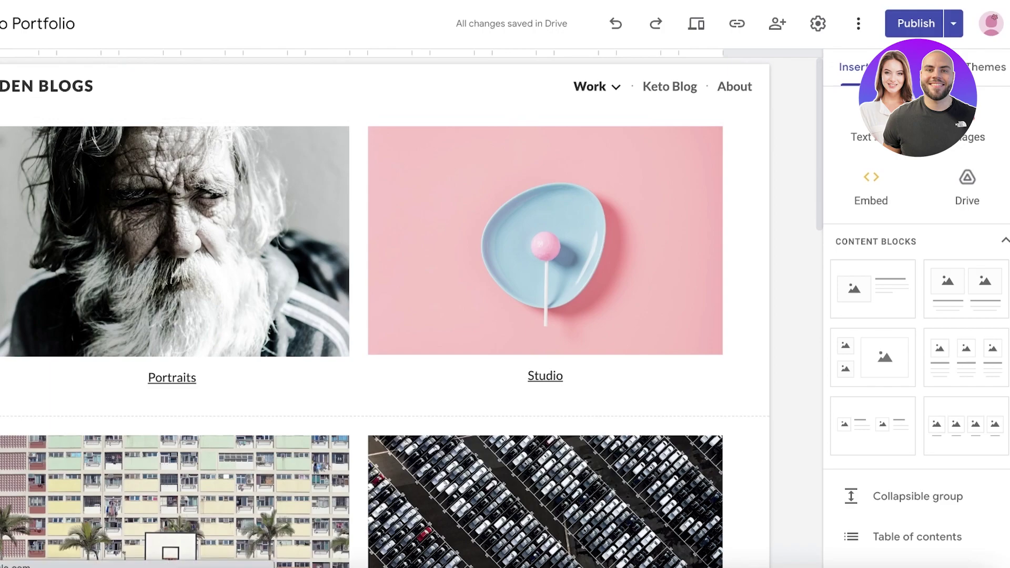
click(18, 23)
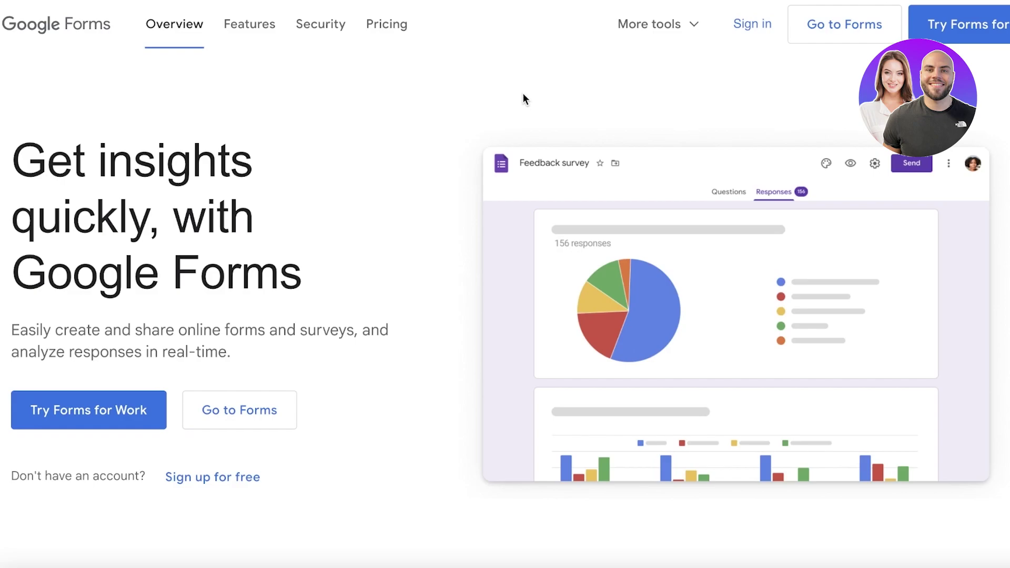
Step: Open Google Forms from its product overview page
scroll(522, 93, down, 3)
scroll(529, 108, up, 4)
click(196, 405)
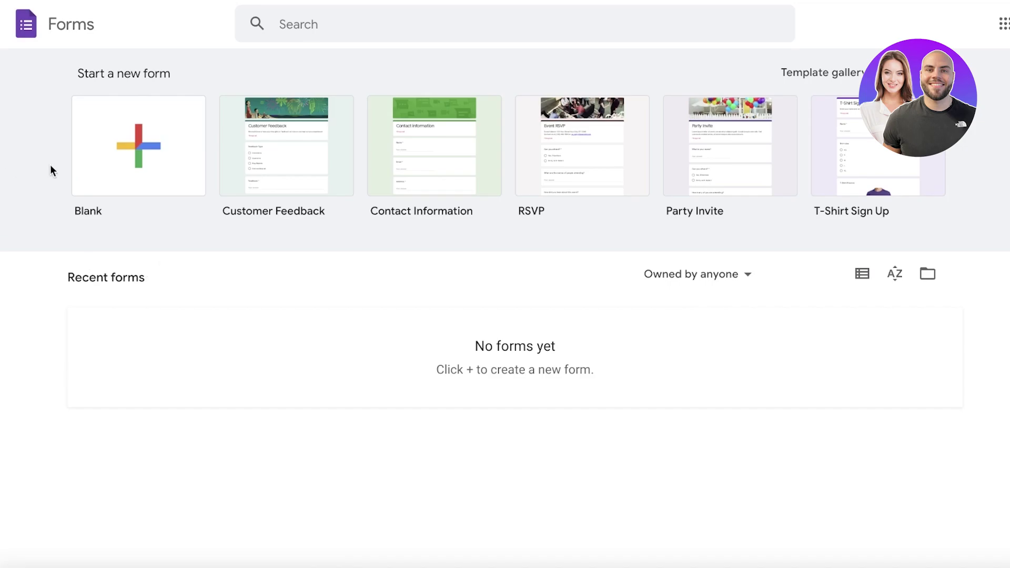
Step: Create a new blank form from the full template gallery
click(821, 73)
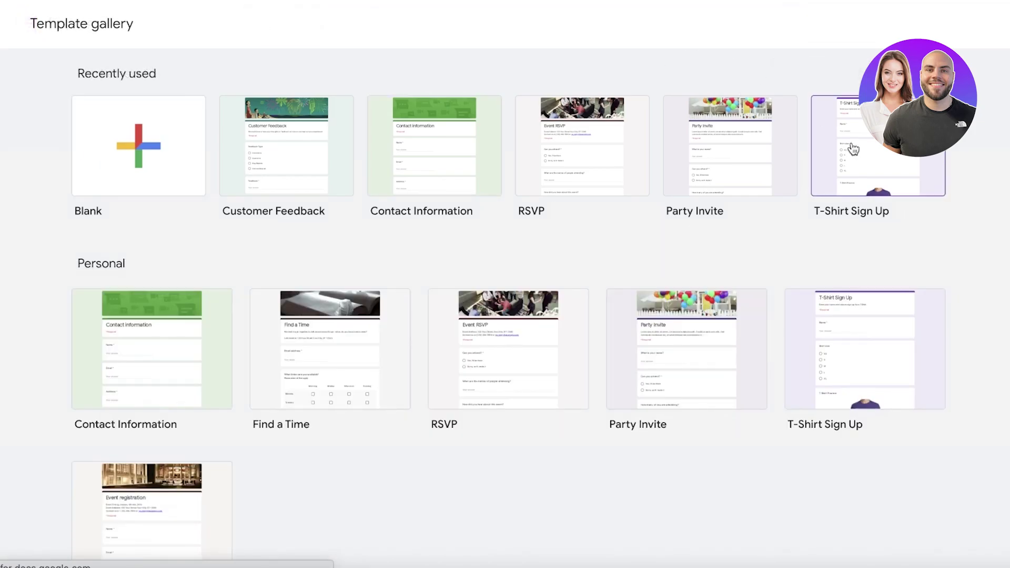
scroll(153, 315, down, 1)
scroll(464, 131, up, 1)
scroll(402, 218, down, 3)
scroll(401, 219, down, 10)
scroll(364, 263, up, 12)
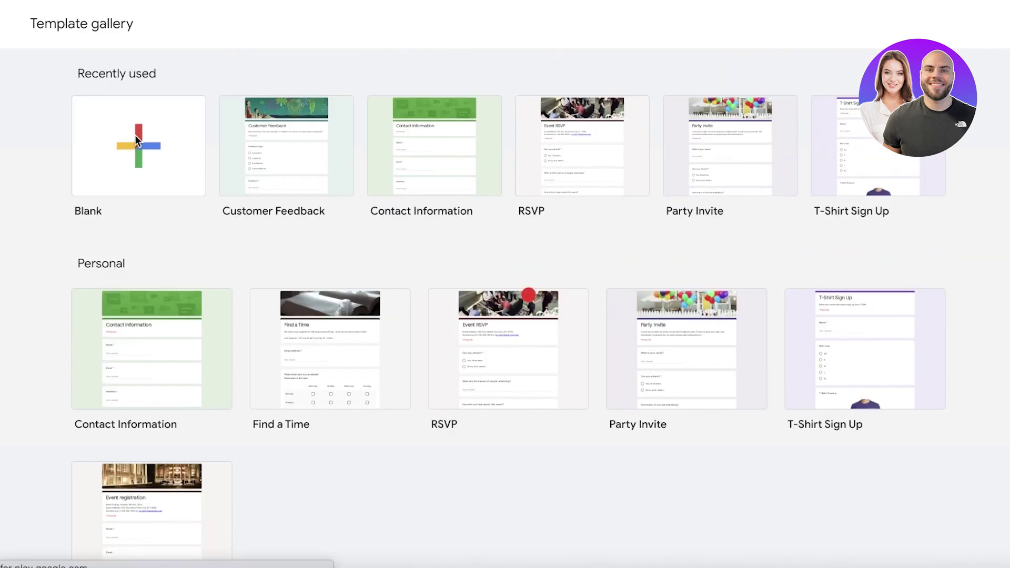
click(136, 141)
Step: Title the form "Booking Form" and enter the description "Book your photoshoots, events and more here."
click(336, 134)
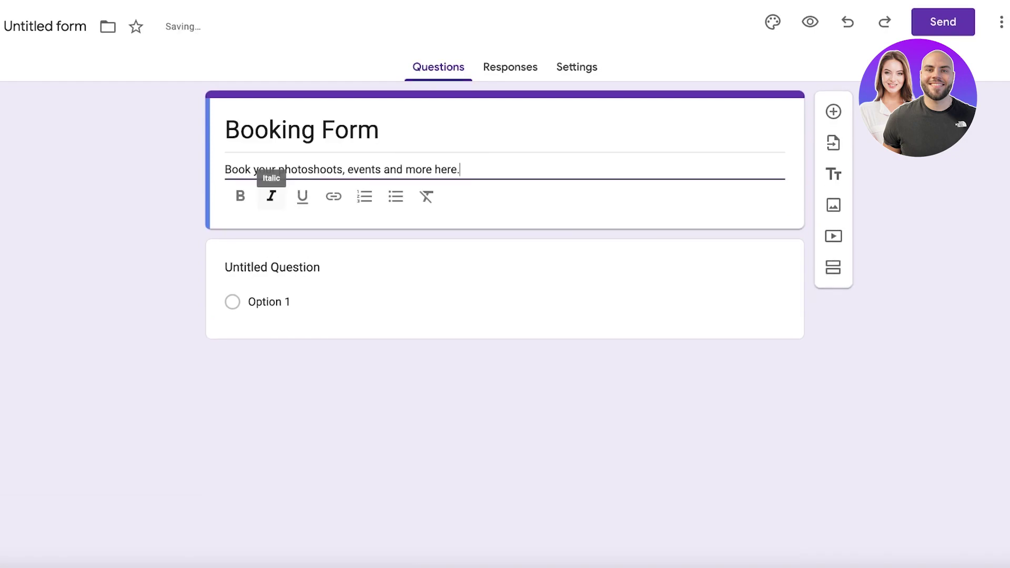
click(201, 226)
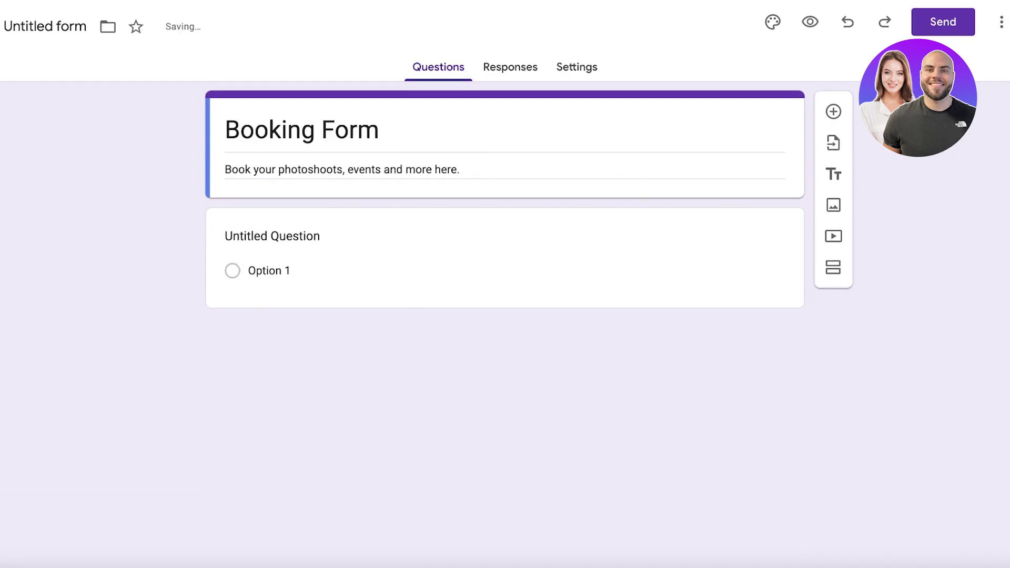
Step: Change the untitled question to the Date type and word it "When do you require your photoshoot"
click(331, 227)
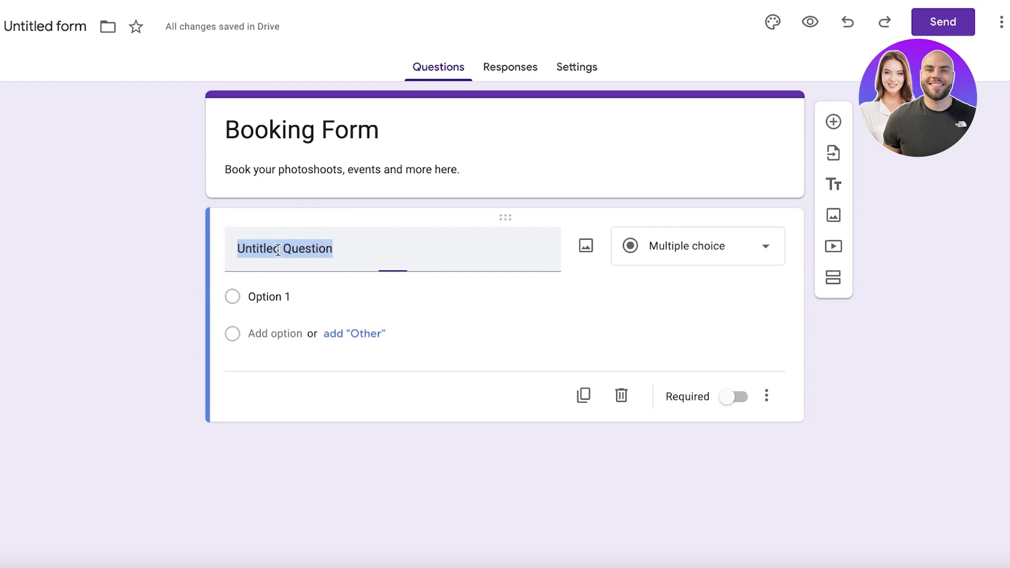
click(679, 259)
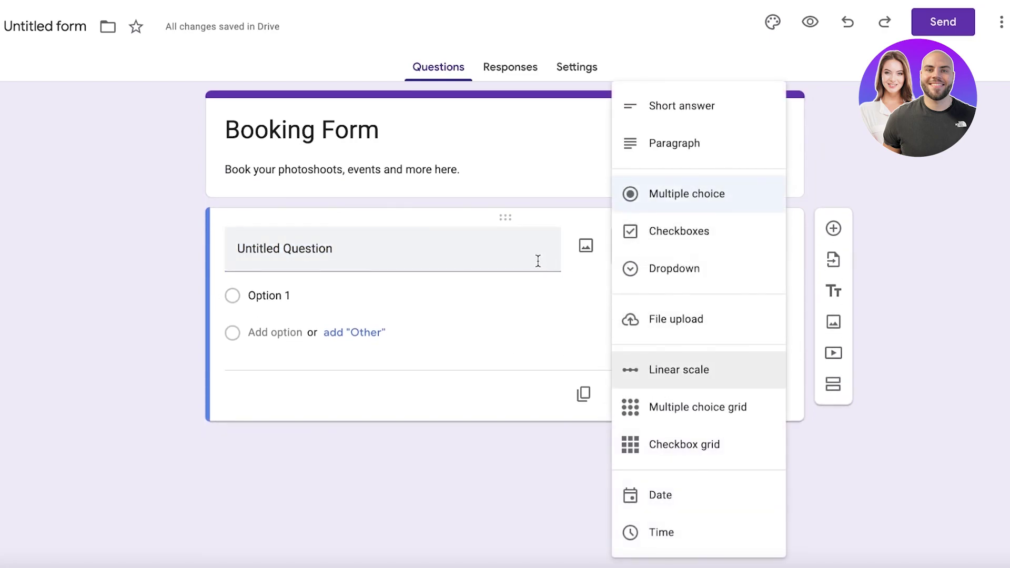
click(663, 502)
click(388, 249)
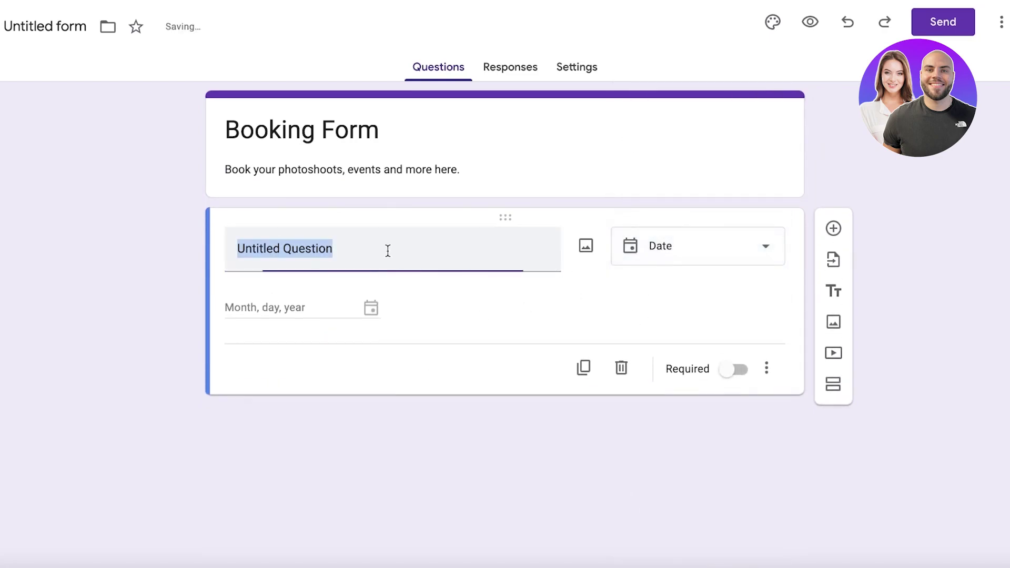
text(When do you require your photoshoot)
click(699, 261)
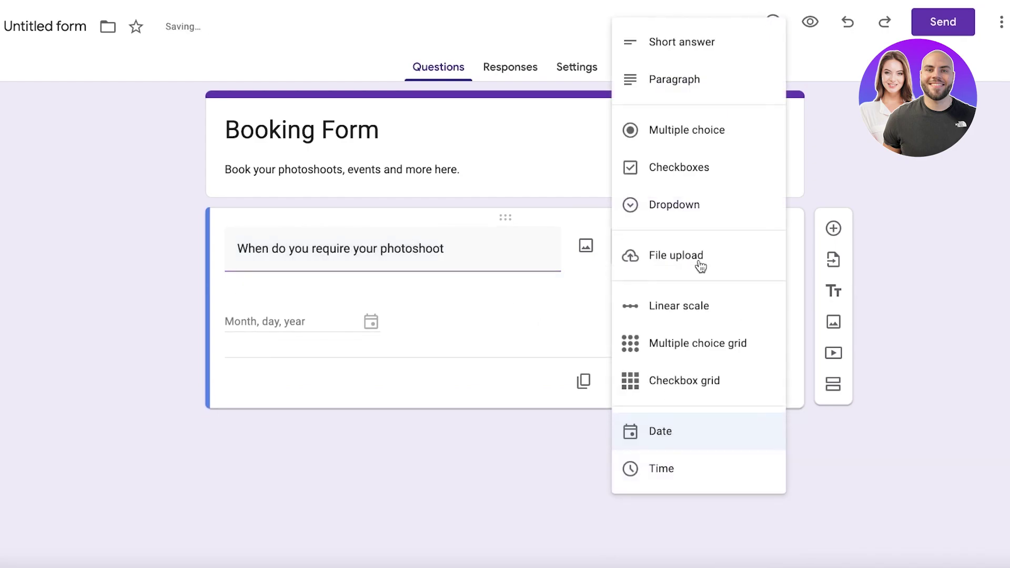
click(516, 307)
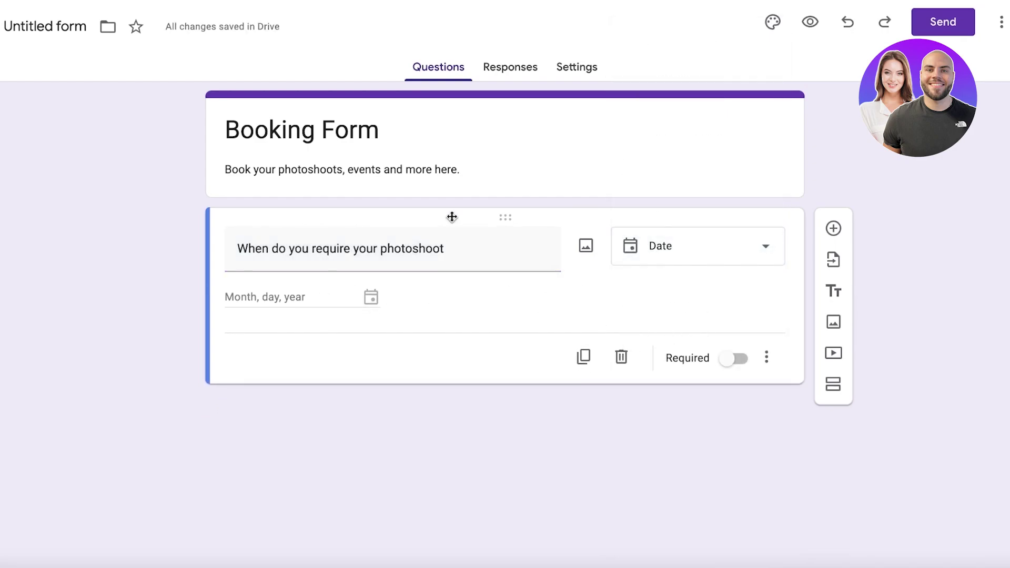
Step: Make the photoshoot date question required and include a time with the date
click(729, 361)
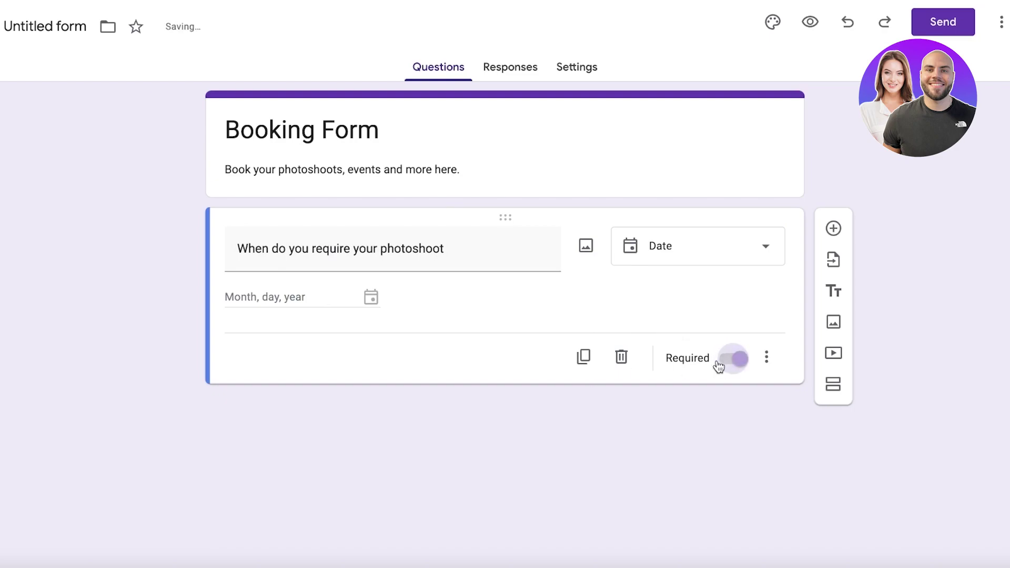
click(773, 357)
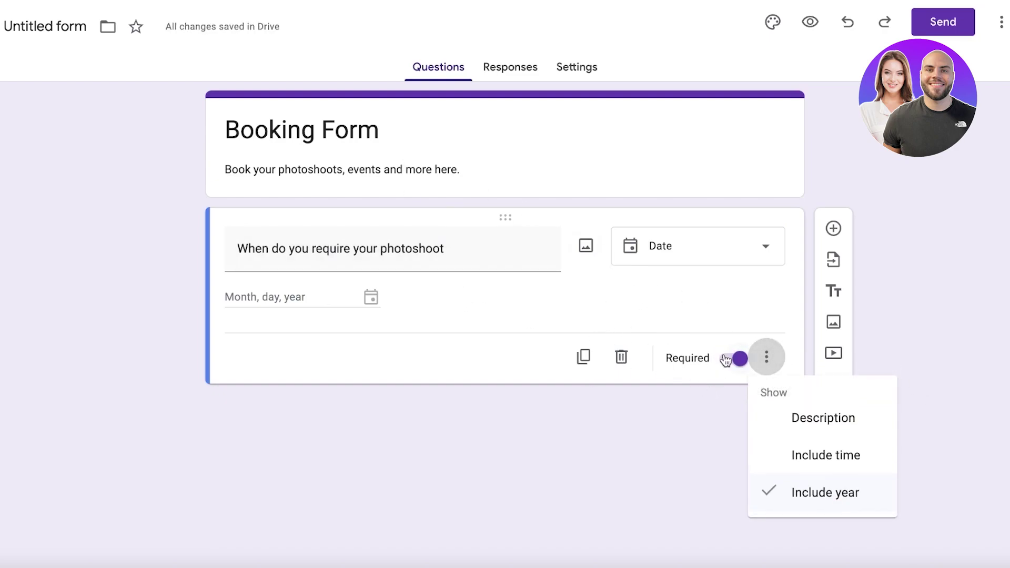
click(825, 465)
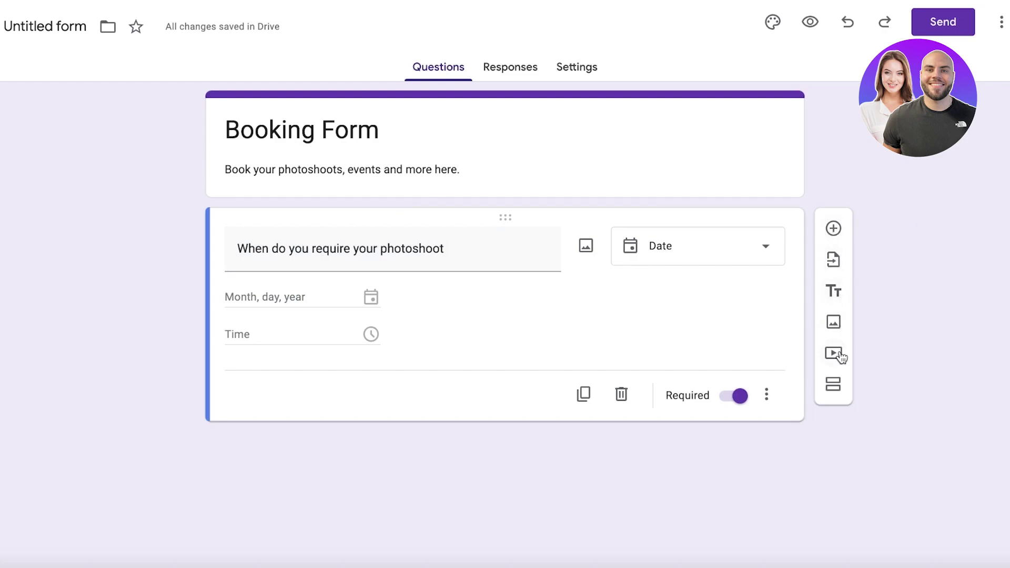
Step: Add a multiple choice question reading "What type of event is it?" below the date question
click(833, 227)
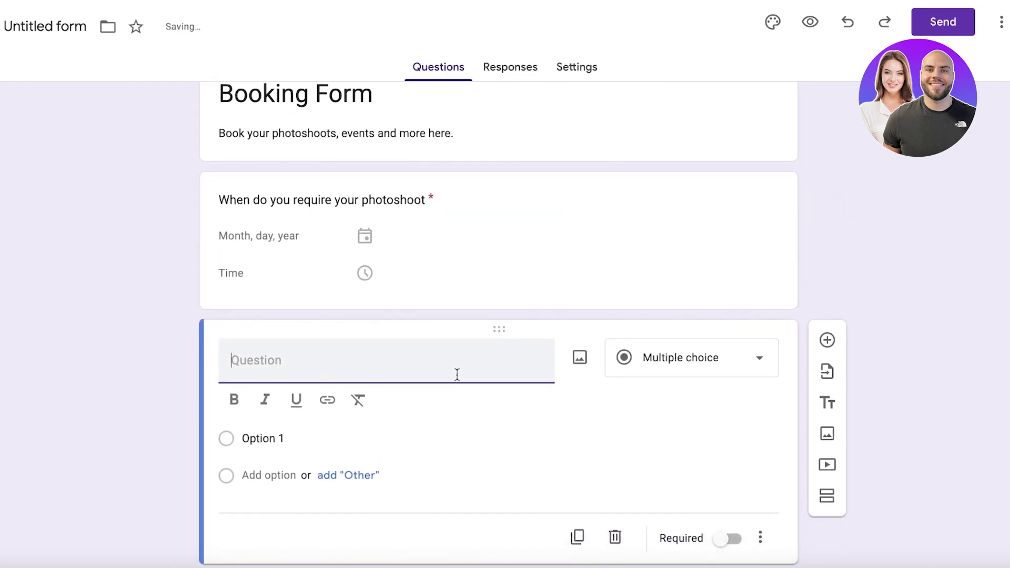
text(What type of event is it?)
click(689, 357)
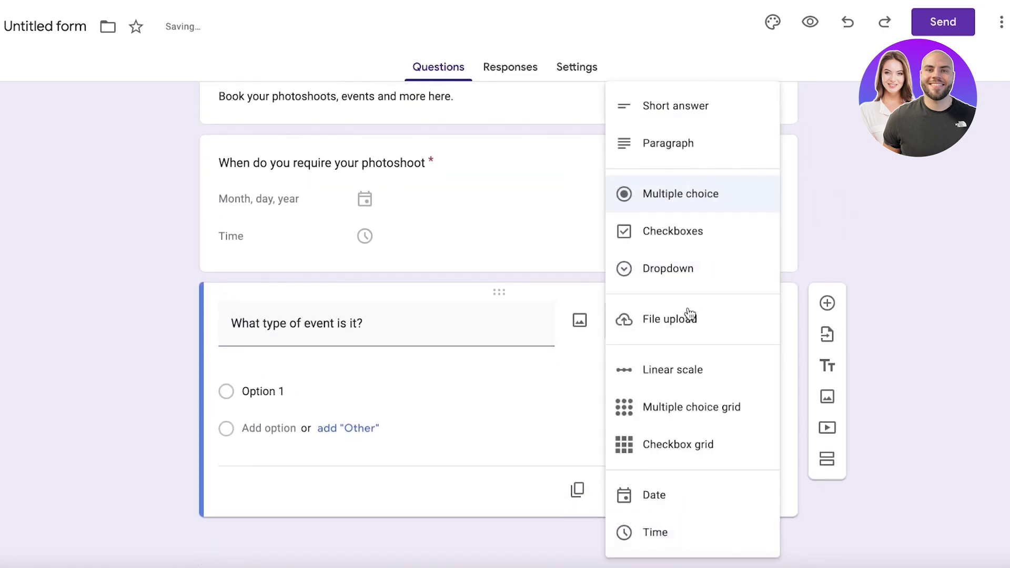
click(669, 194)
Step: Give the event type question the options "Wedding Event", "General Photoshoot" and "Portfolio Shoot"
click(295, 401)
click(298, 389)
text(Wedding General Photoshoot)
click(271, 465)
triple_click(290, 467)
click(293, 394)
text(Wedding Event)
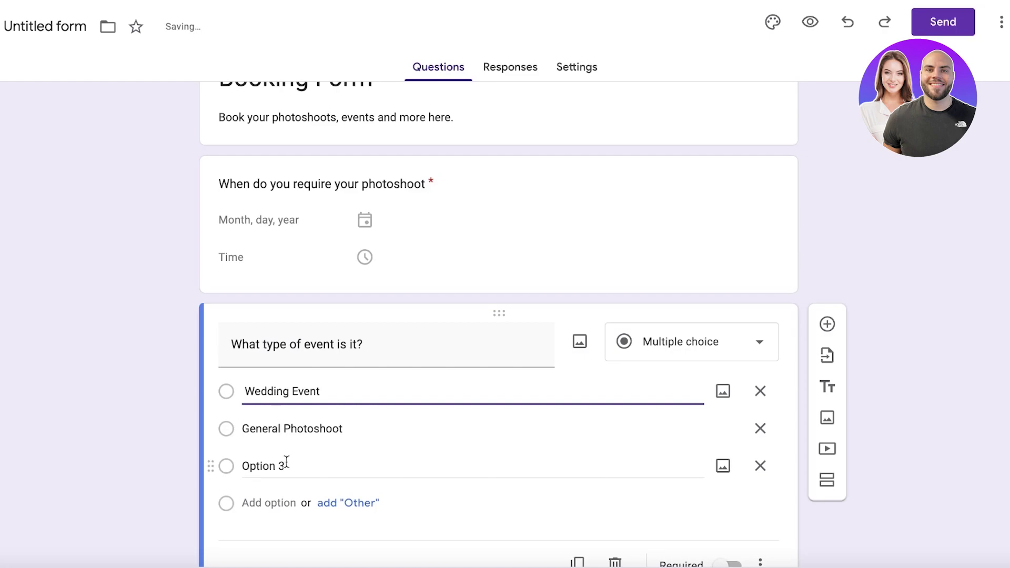
click(286, 467)
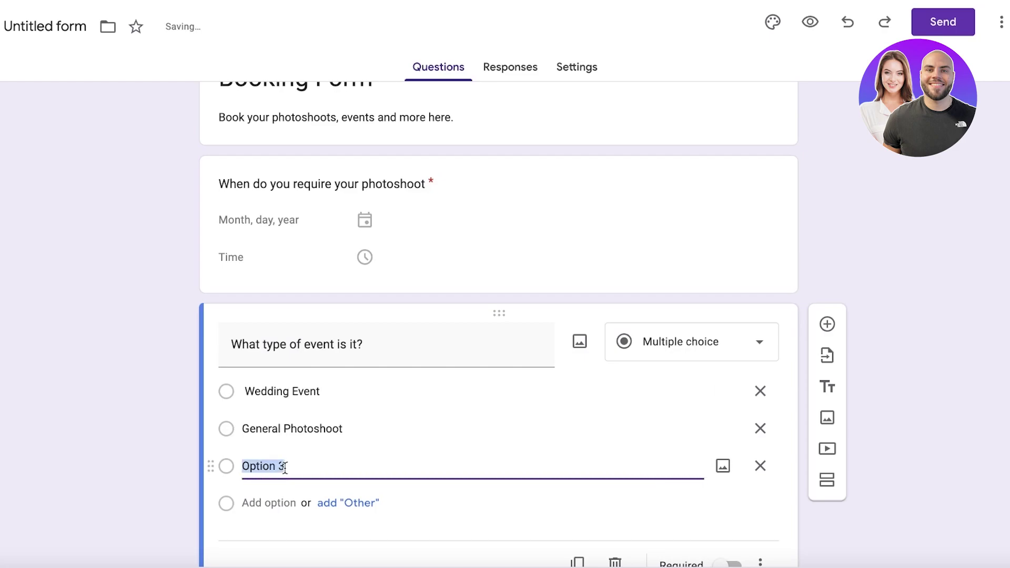
text(Portfolio Shoot)
scroll(283, 487, down, 2)
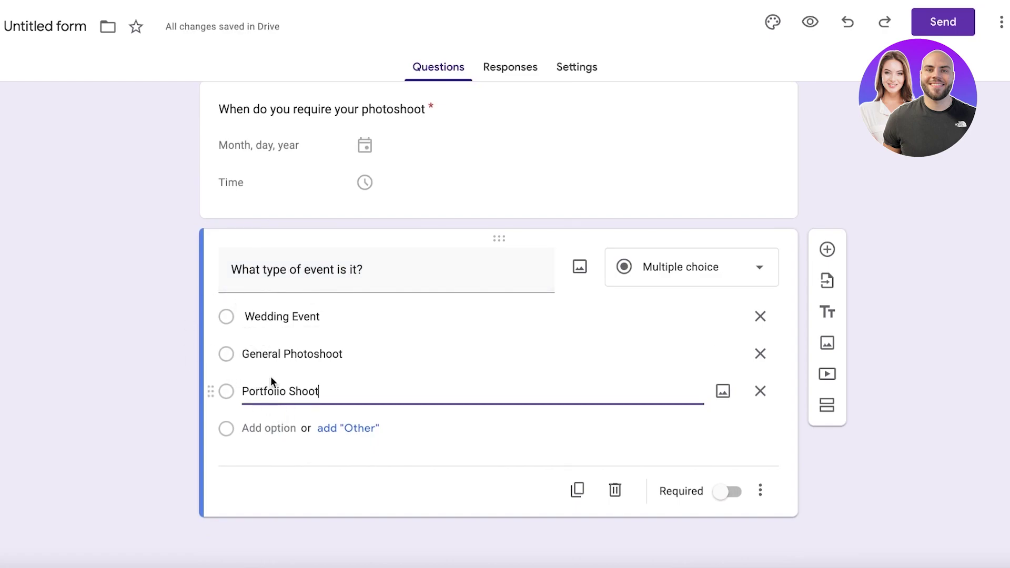
scroll(332, 241, up, 3)
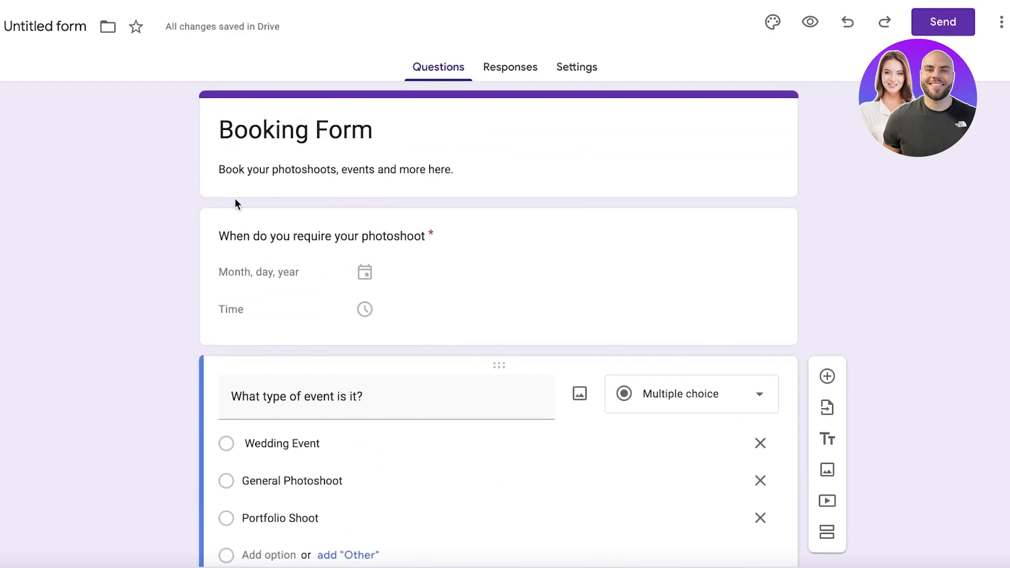
scroll(230, 447, down, 1)
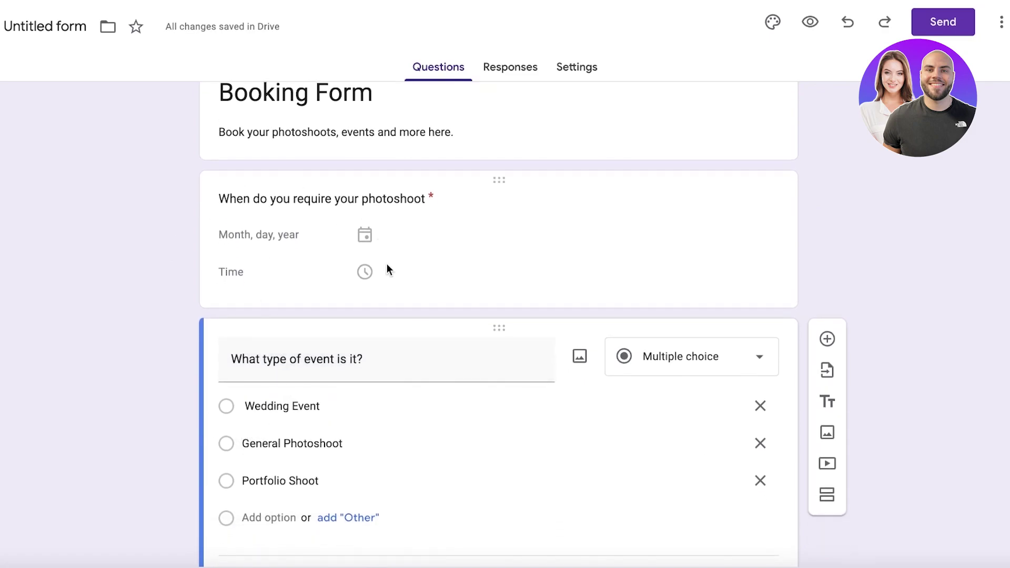
scroll(392, 266, down, 2)
scroll(747, 311, up, 3)
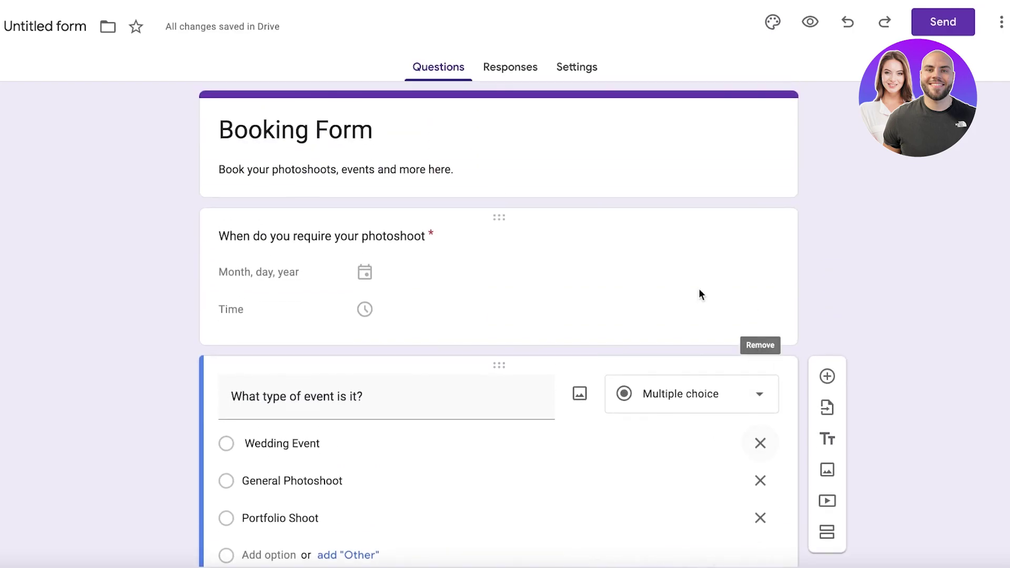
Step: View the form's responses page, and examine the settings for how responses are collected and protected
click(553, 67)
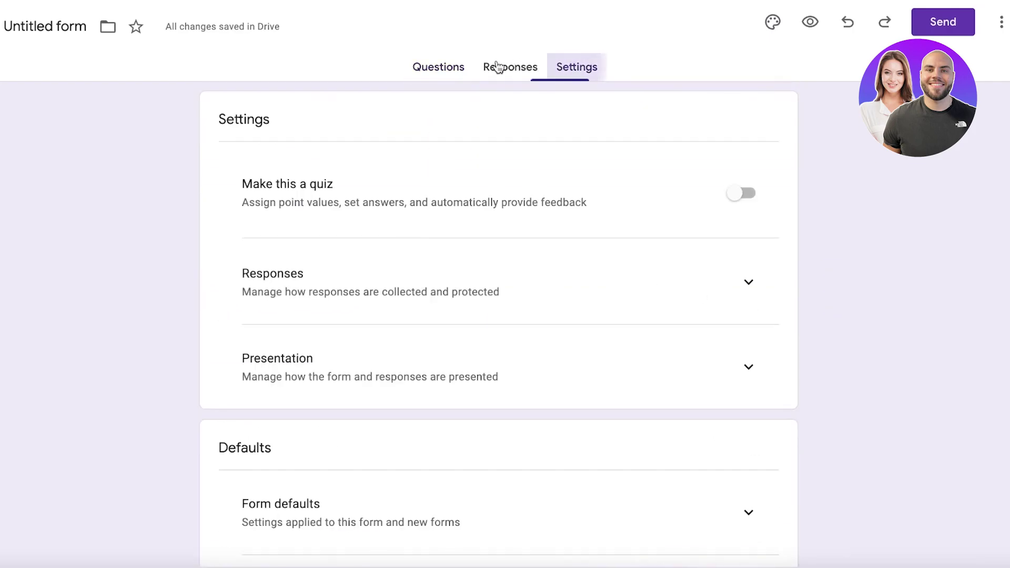
click(497, 67)
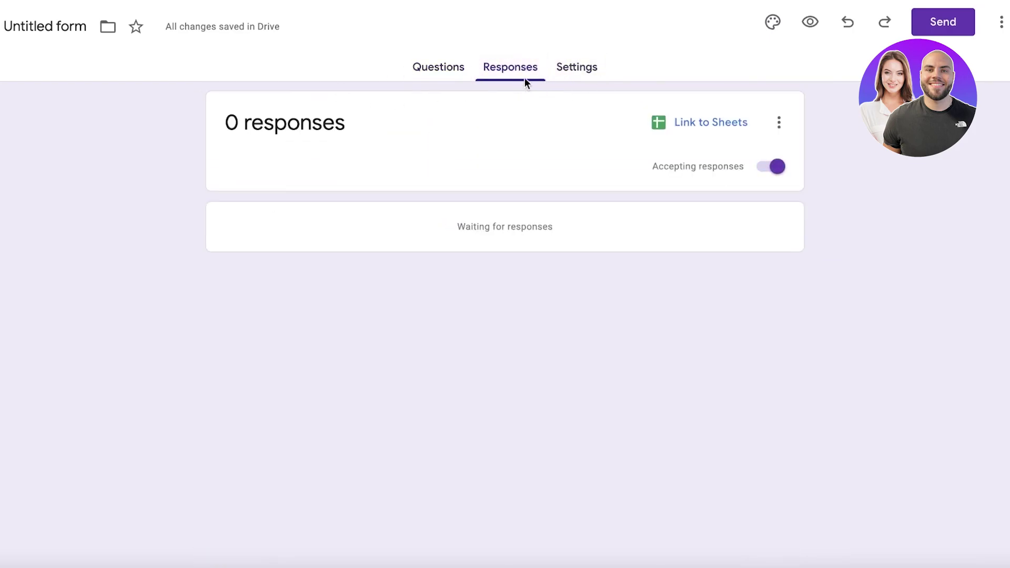
click(576, 71)
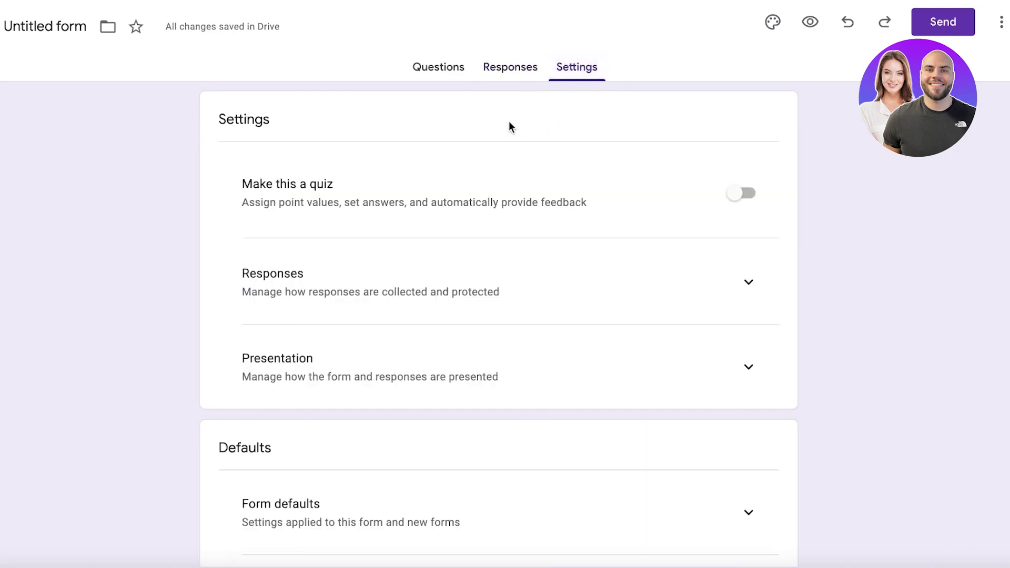
click(746, 279)
scroll(743, 268, down, 3)
scroll(699, 198, up, 3)
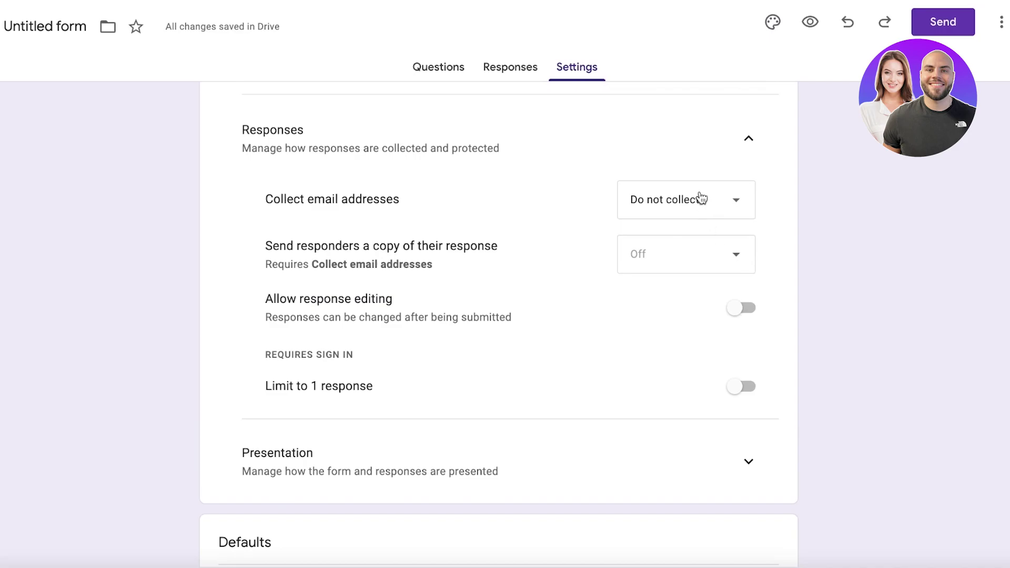
scroll(686, 285, down, 1)
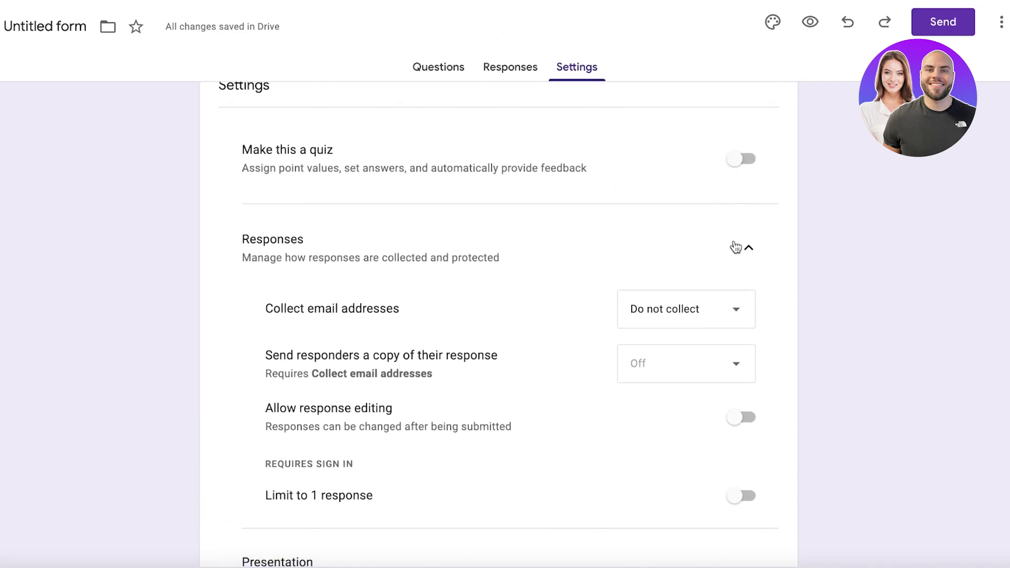
click(757, 261)
click(757, 261)
scroll(493, 279, down, 6)
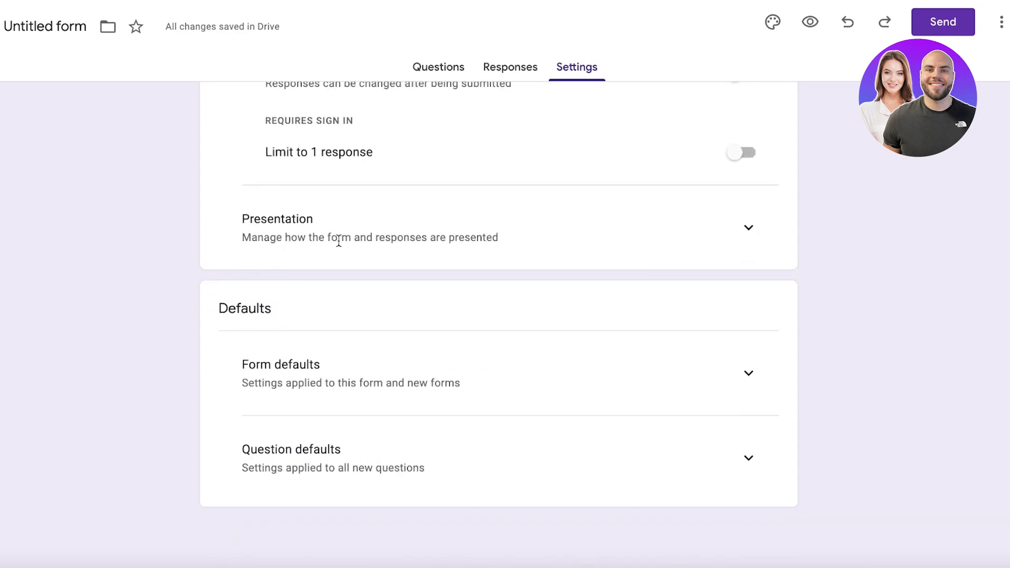
scroll(423, 222, up, 1)
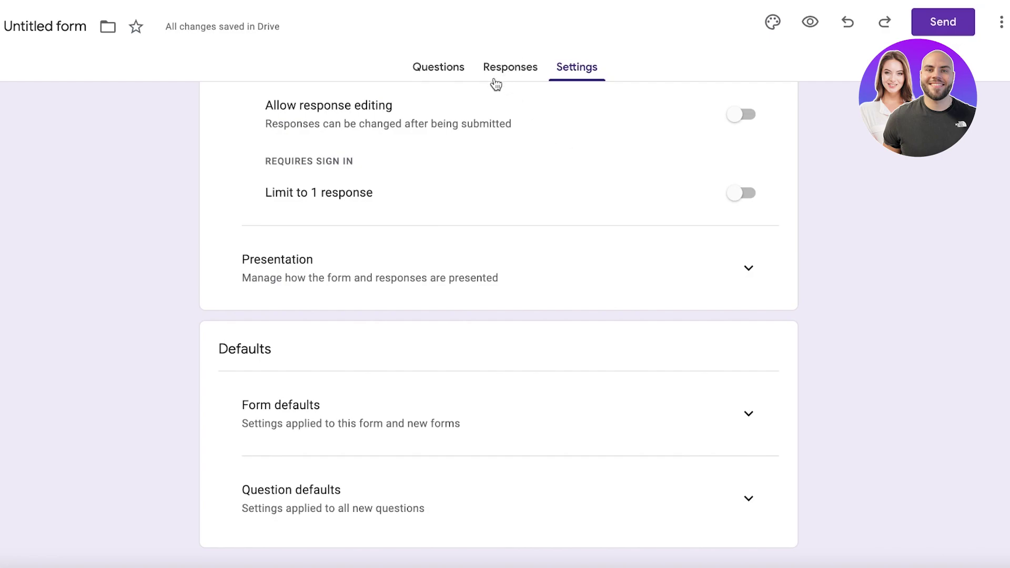
Step: Expand the presentation settings and examine the form presentation, after-submission and restriction options alongside the response settings
click(665, 268)
scroll(653, 231, up, 1)
scroll(650, 232, down, 6)
scroll(650, 231, up, 3)
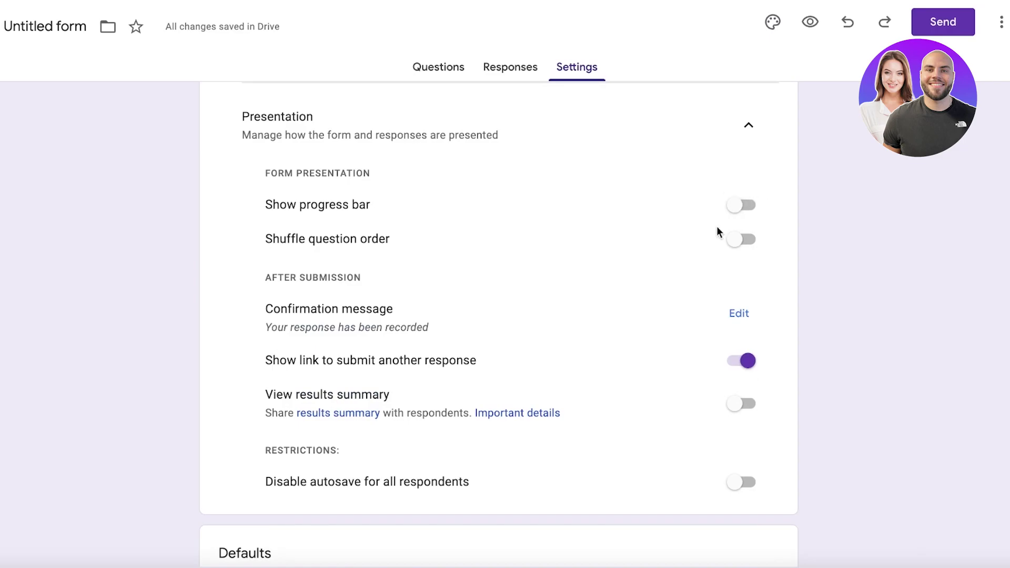
scroll(550, 210, down, 5)
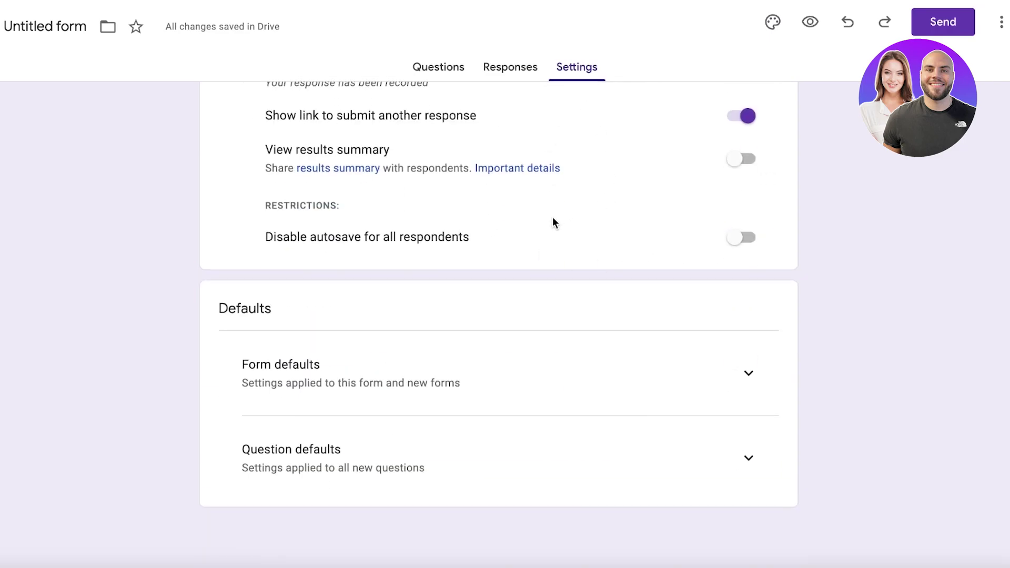
scroll(552, 217, up, 7)
scroll(553, 216, down, 3)
scroll(554, 226, up, 10)
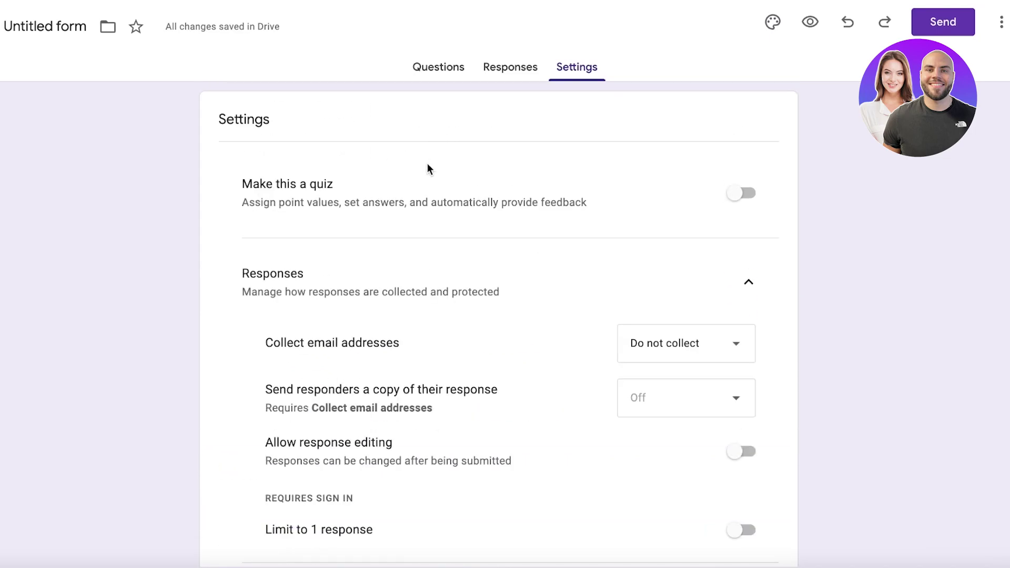
scroll(273, 280, down, 3)
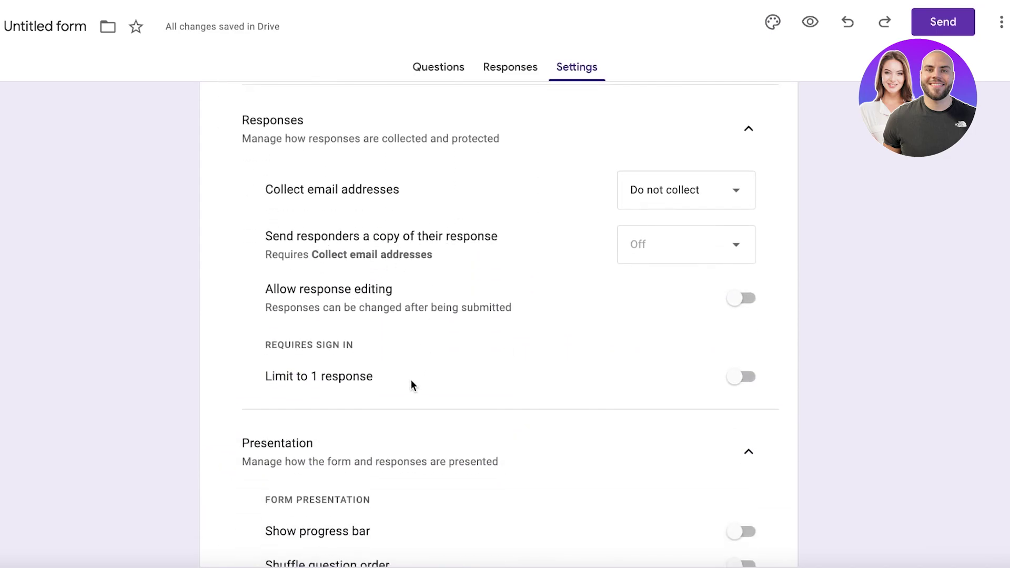
scroll(411, 326, down, 1)
scroll(513, 247, down, 3)
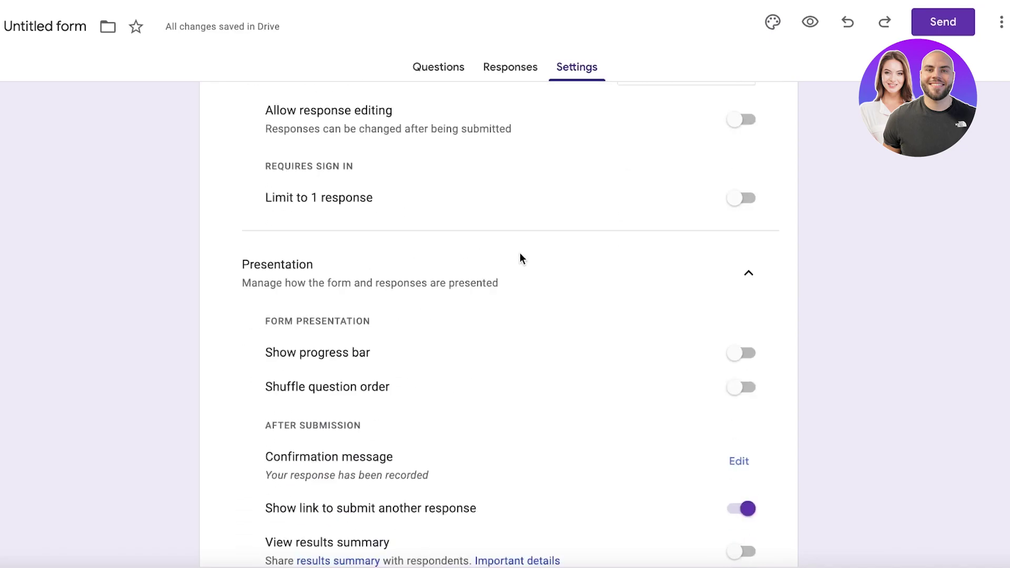
Step: Examine the remaining presentation settings and the defaults section, and return to the form's questions
scroll(513, 266, down, 2)
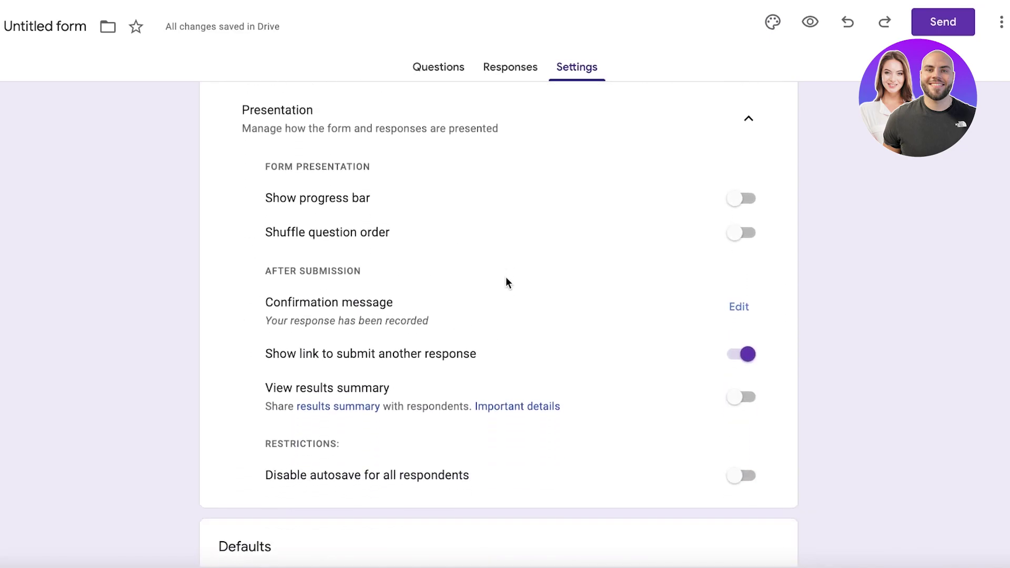
scroll(506, 283, down, 4)
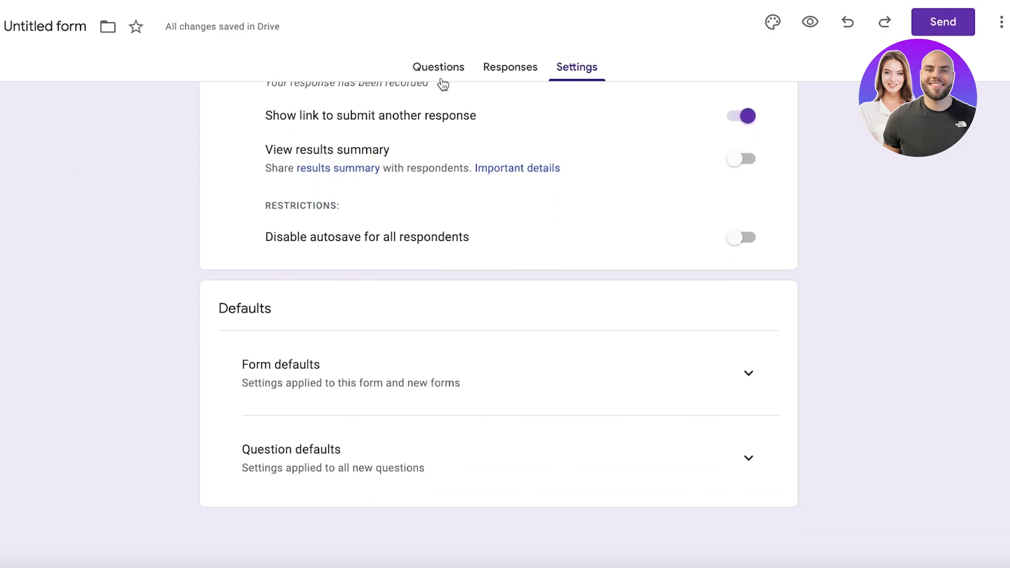
click(497, 72)
click(449, 73)
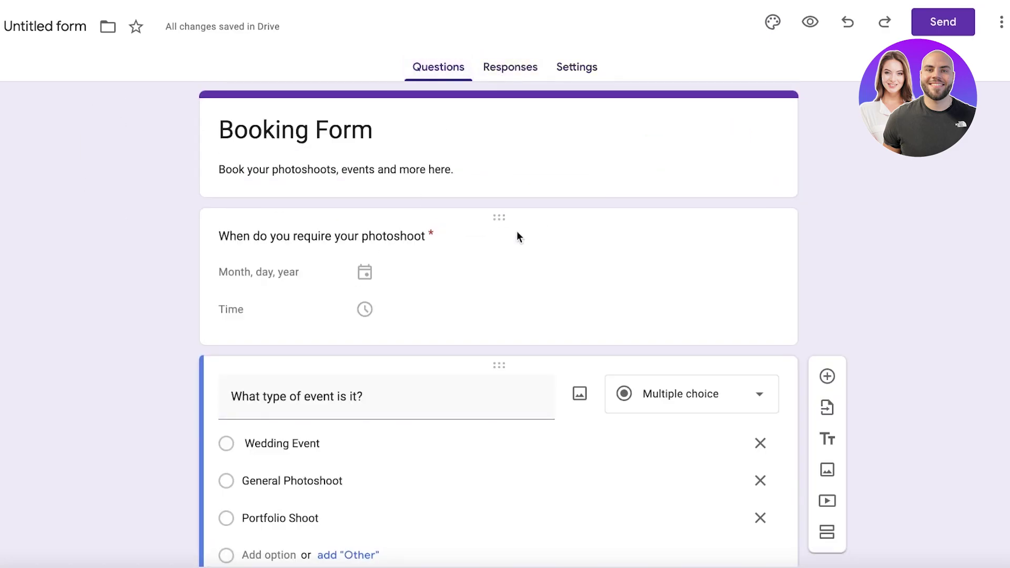
scroll(517, 239, down, 2)
scroll(414, 225, up, 2)
Step: Add a contact e-mail address on a new line below the Booking Form's description text
click(493, 174)
click(490, 167)
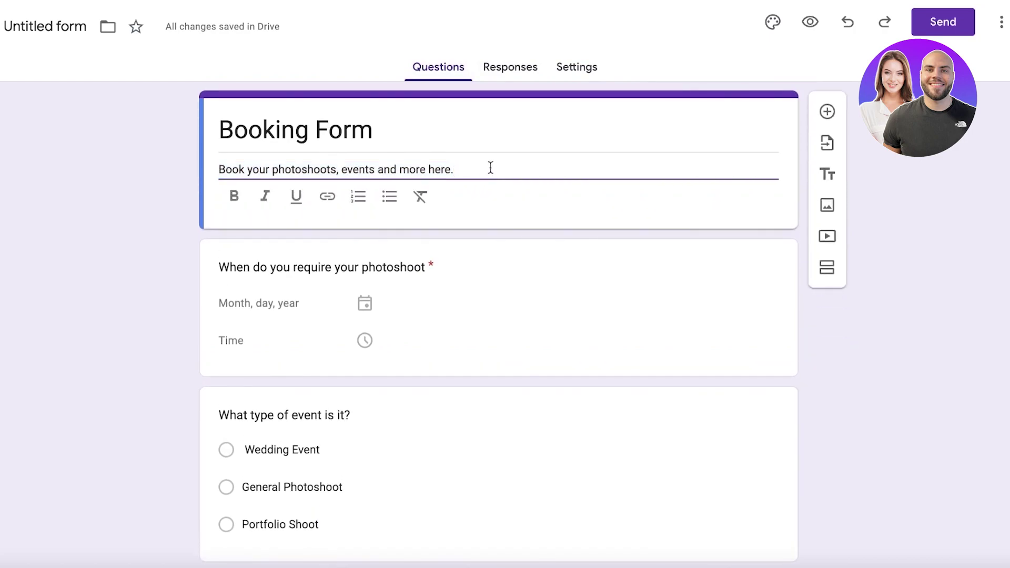
key(Return)
text(xyz@gmail.com)
click(121, 245)
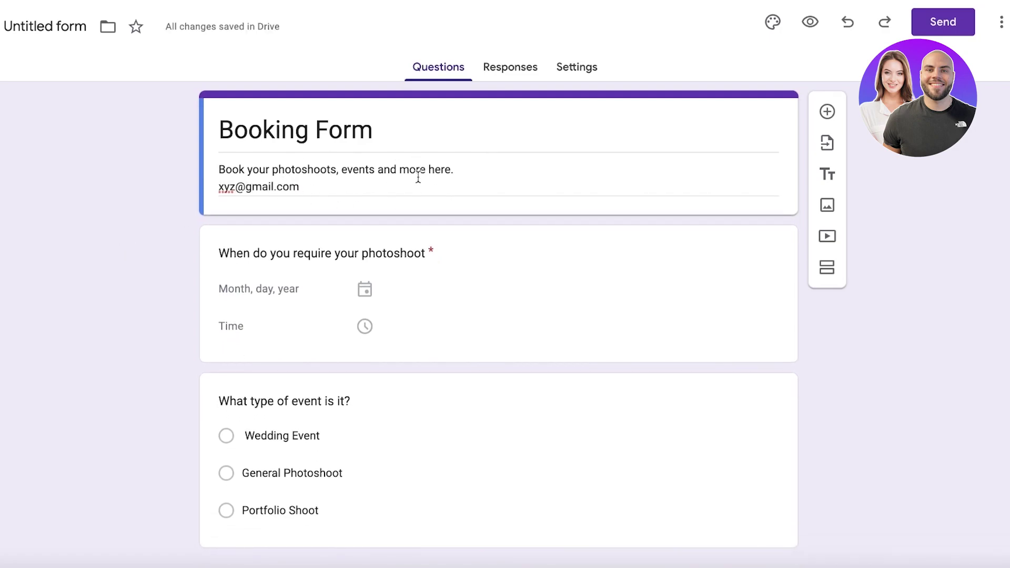
scroll(419, 184, down, 1)
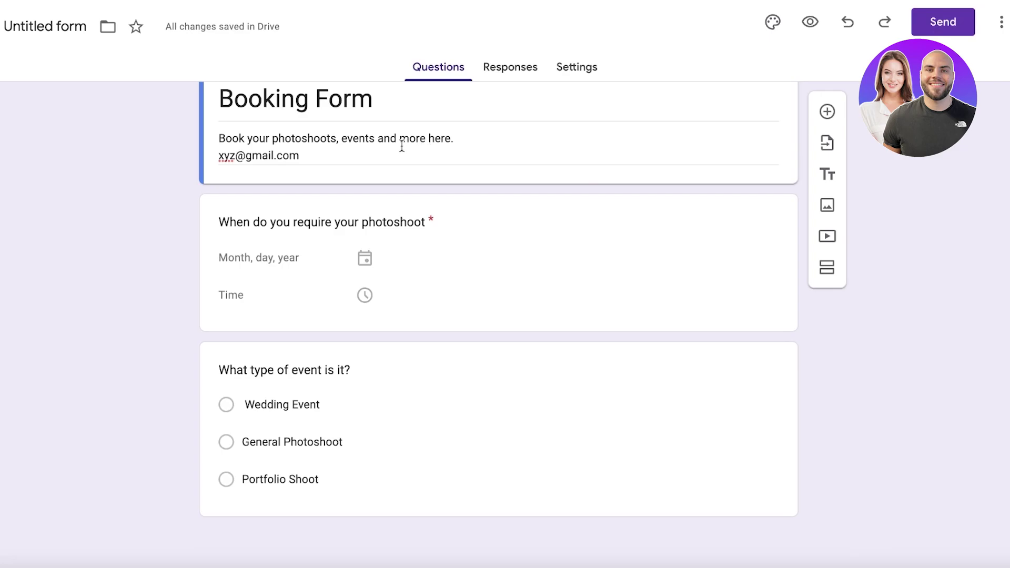
scroll(402, 145, up, 1)
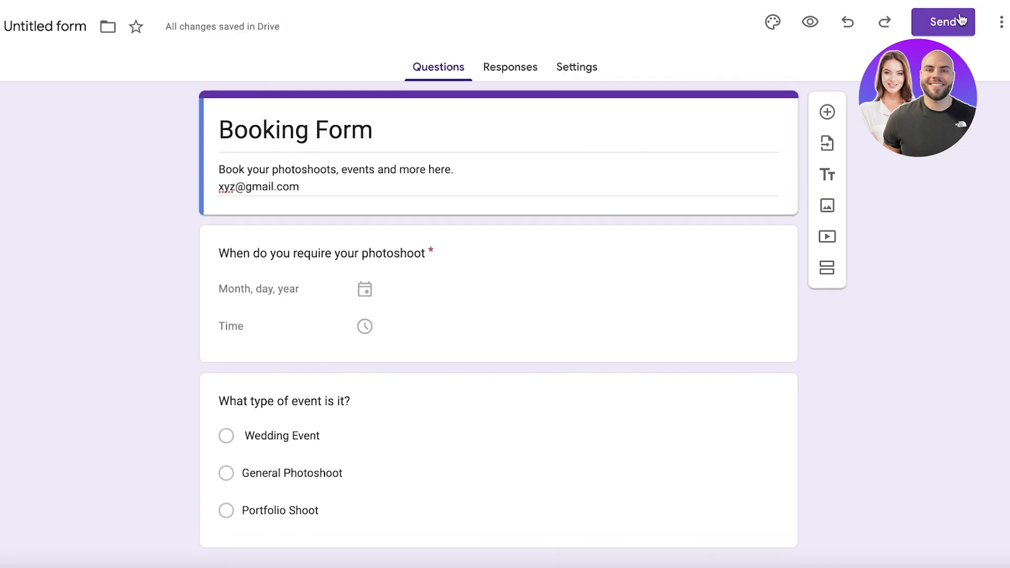
Step: View the form's sharing link and copy its embed HTML code from the send options
click(957, 21)
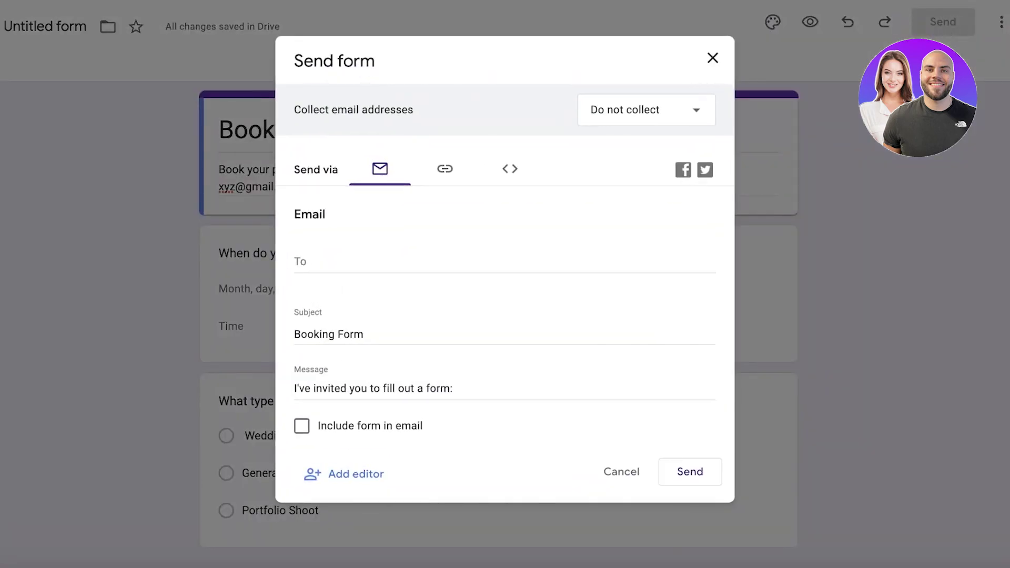
click(465, 172)
click(368, 244)
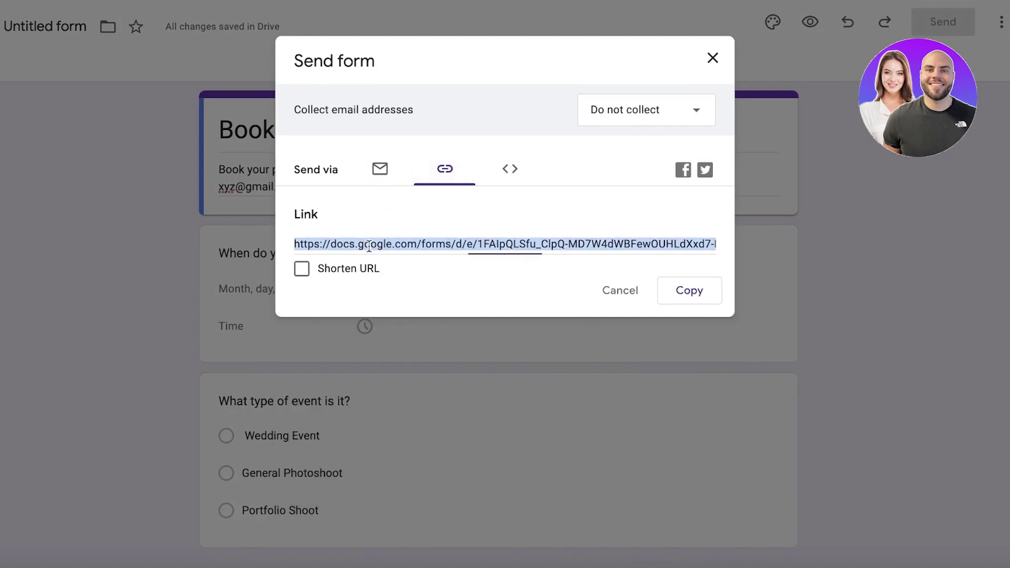
click(510, 168)
click(349, 244)
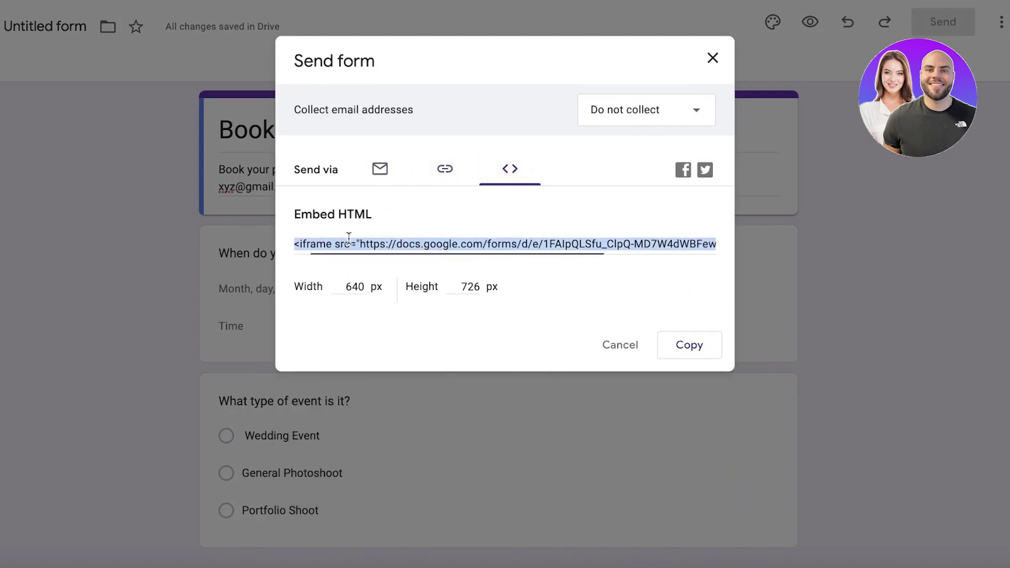
right_click(349, 242)
click(383, 276)
click(690, 344)
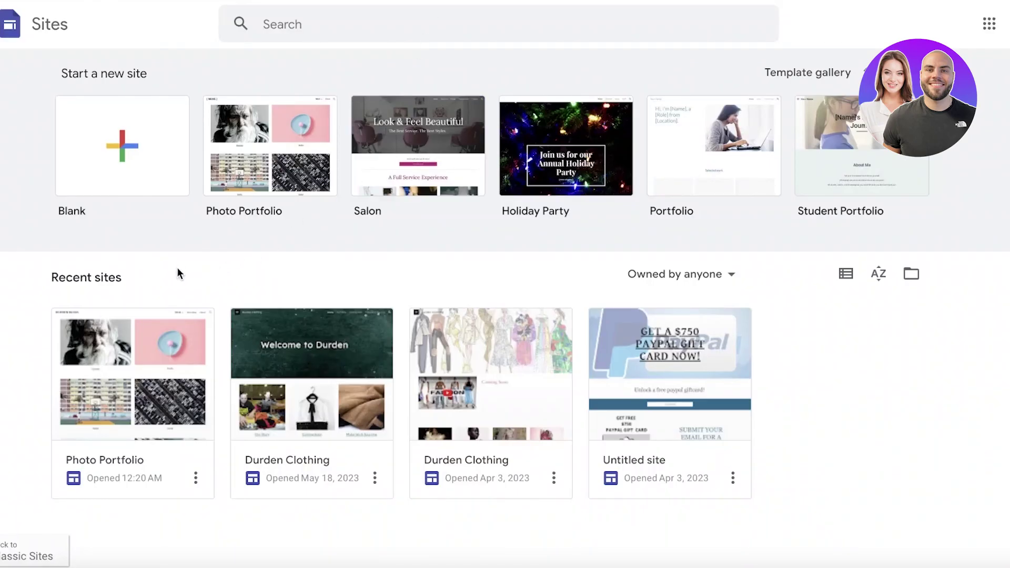
Step: Open the Photo Portfolio site in Google Sites and insert the booking form using the copied embed code
click(131, 350)
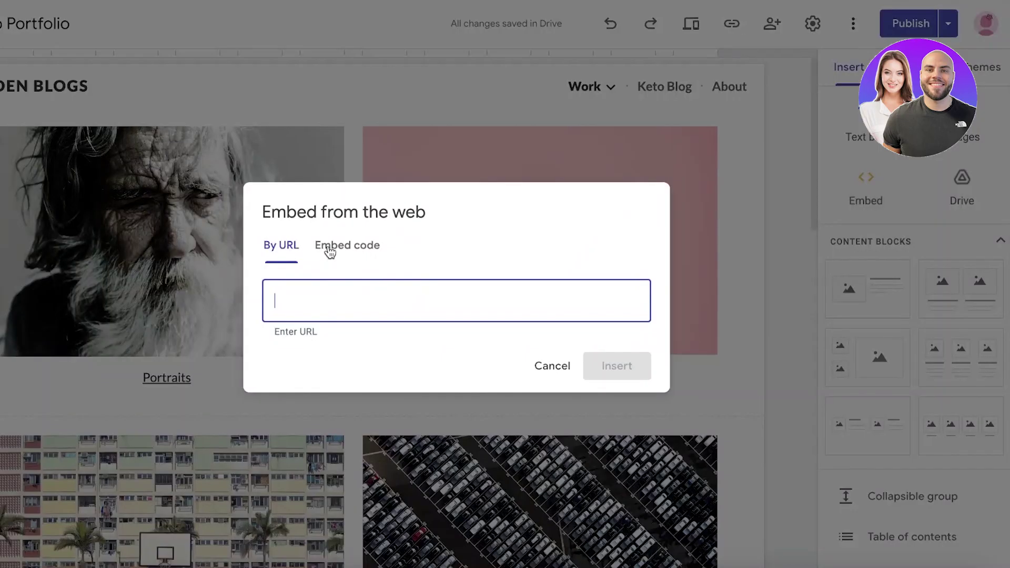
click(339, 226)
right_click(343, 276)
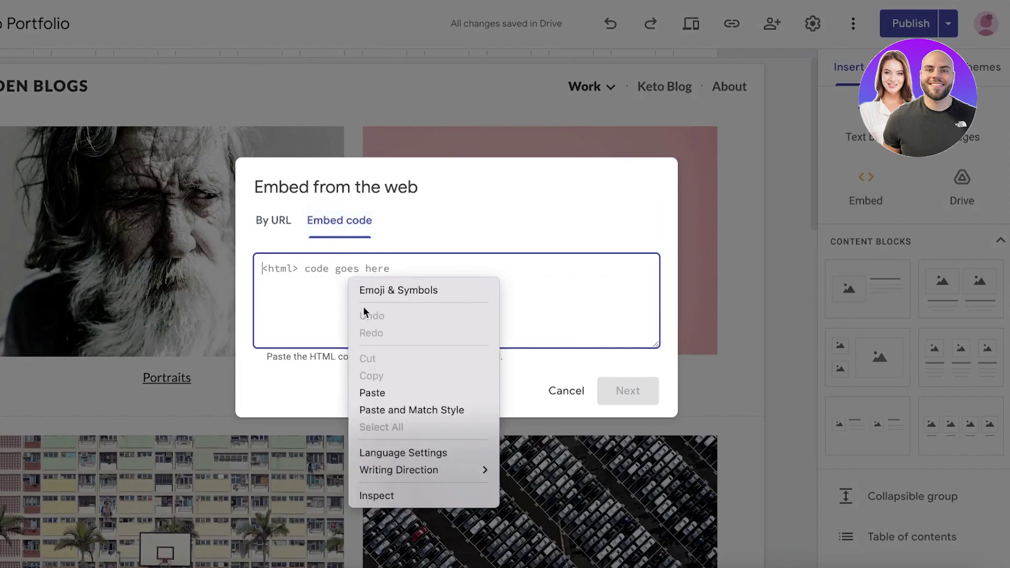
click(372, 390)
click(645, 388)
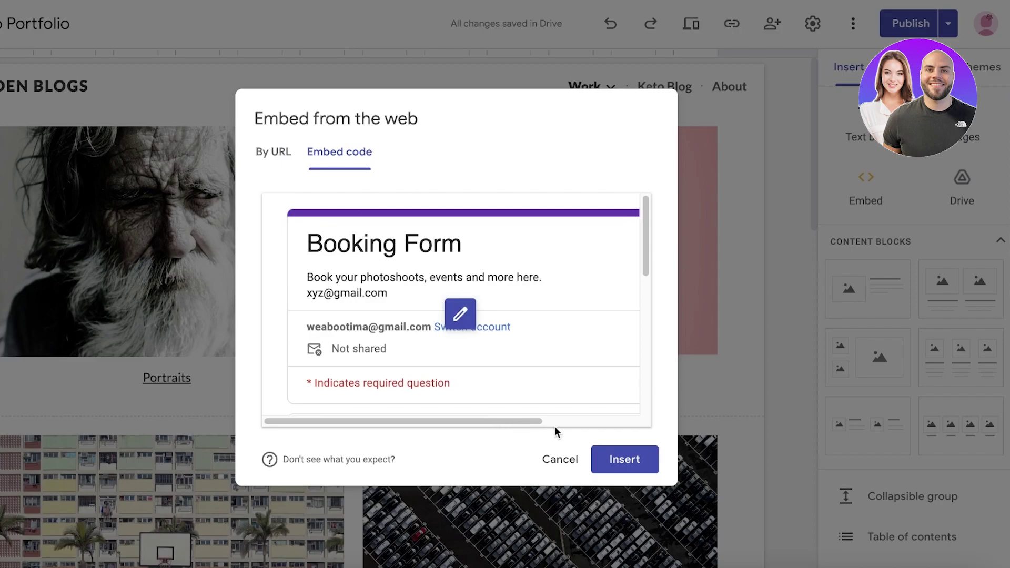
click(611, 460)
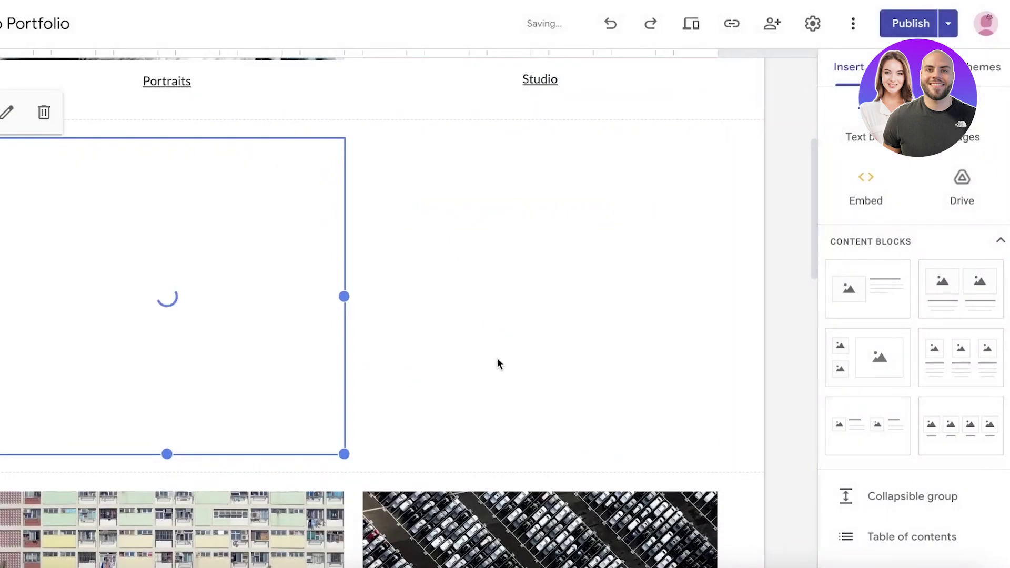
Step: Reposition the embedded booking form below the Portraits and Studio images and widen it to the content area's right edge
drag(209, 282, 410, 274)
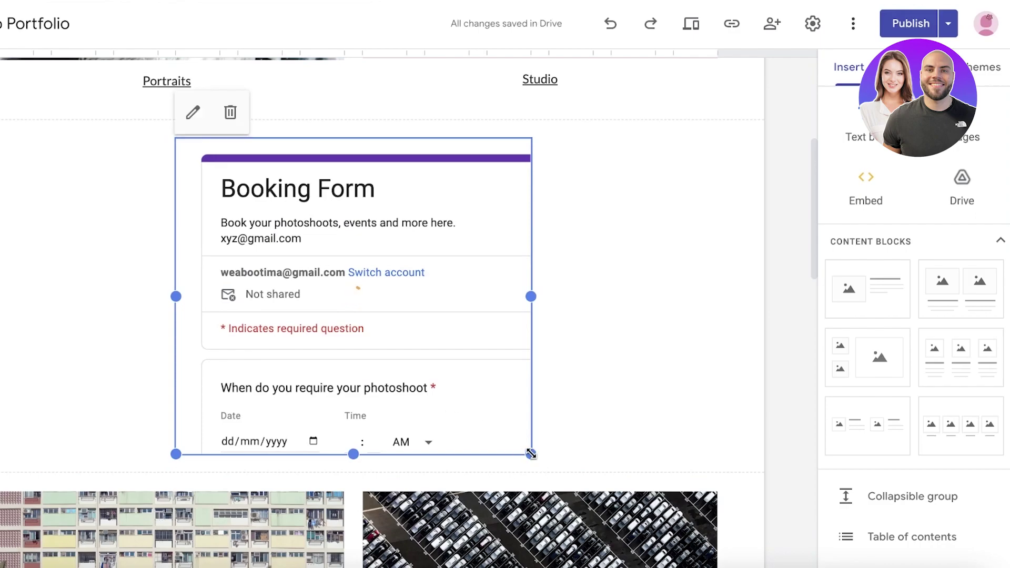
drag(530, 453, 739, 480)
drag(482, 385, 311, 372)
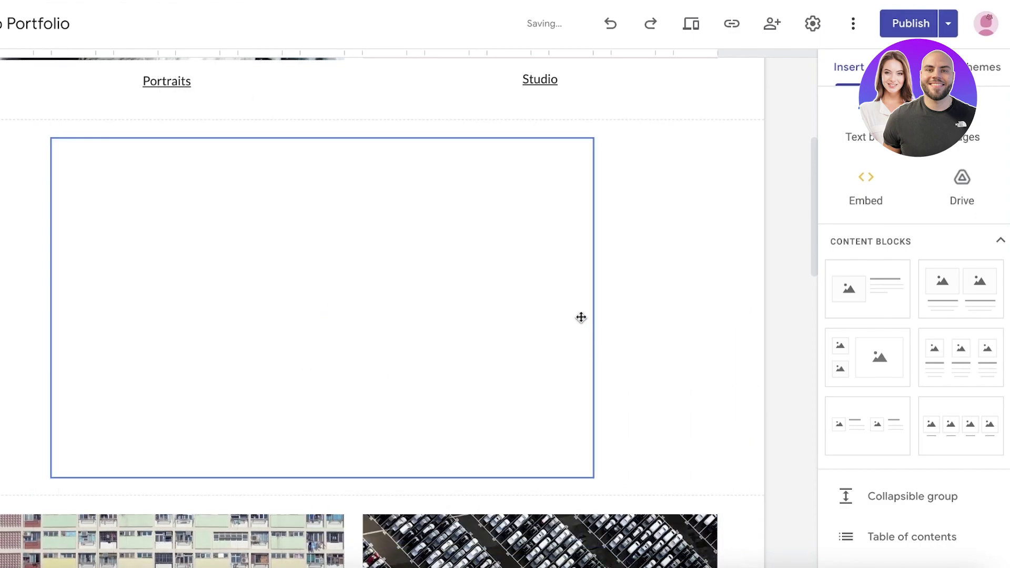
drag(581, 319, 582, 321)
click(591, 475)
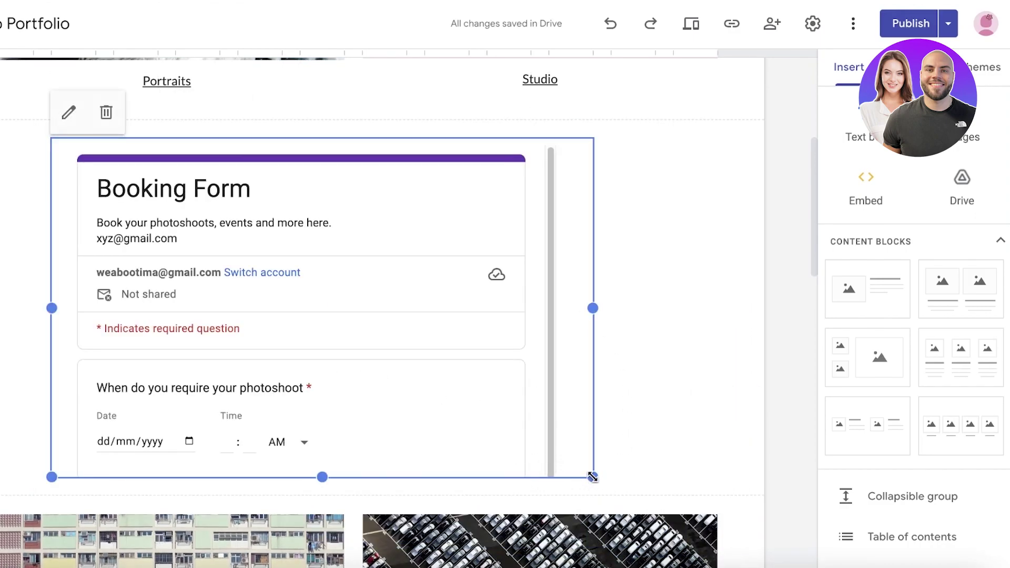
drag(592, 476, 718, 478)
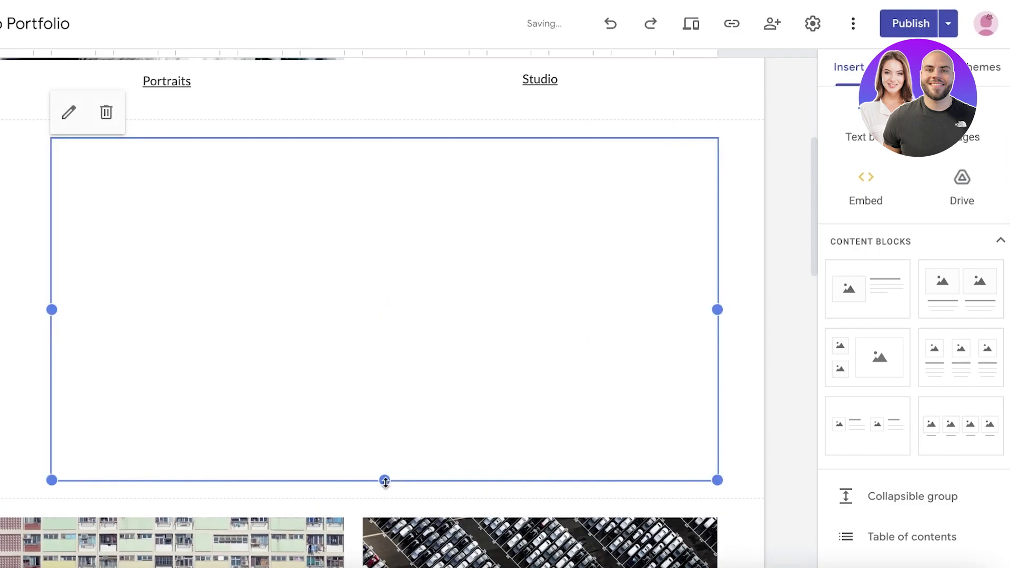
Step: Extend the embedded form downward to fit the event type options, and narrow it toward the width of its content
drag(385, 481, 385, 567)
scroll(392, 481, down, 8)
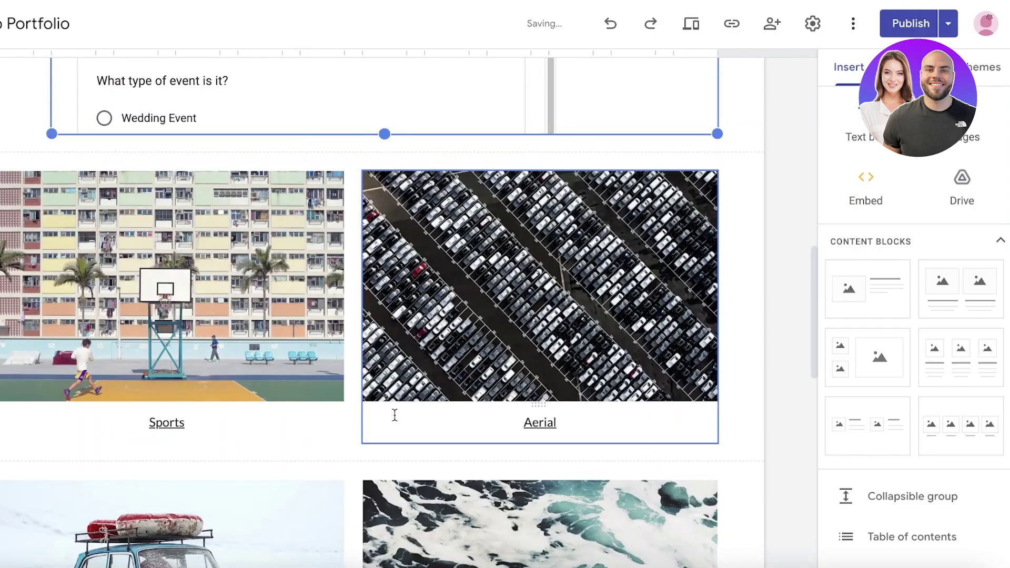
scroll(405, 368, up, 12)
scroll(421, 313, down, 7)
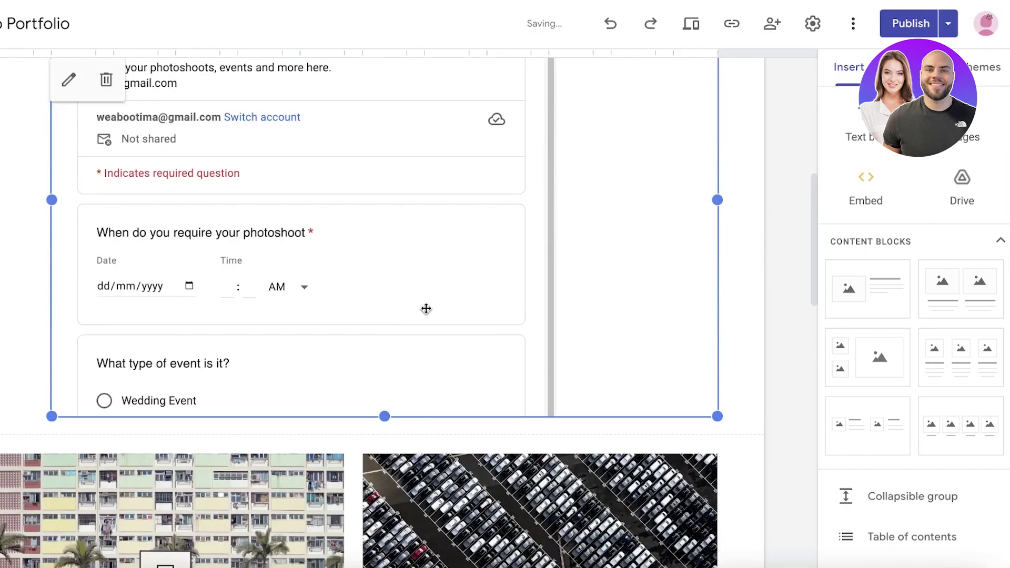
drag(385, 416, 386, 415)
scroll(389, 210, up, 4)
drag(714, 361, 583, 338)
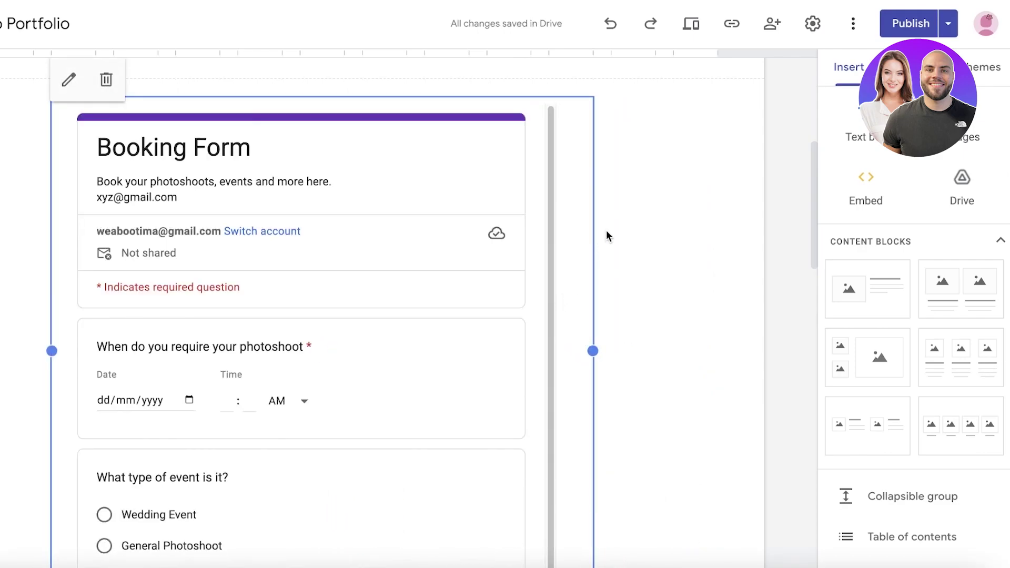
Step: Move the embedded booking form to the right edge of the content area and review its placement on the page
drag(429, 166, 490, 164)
scroll(489, 210, up, 5)
scroll(581, 241, down, 3)
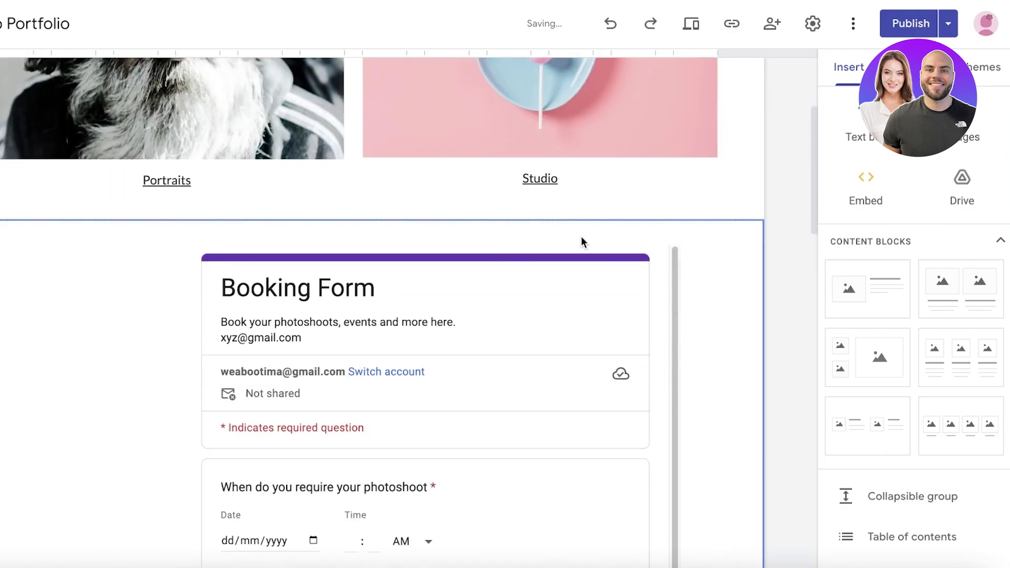
scroll(584, 275, down, 3)
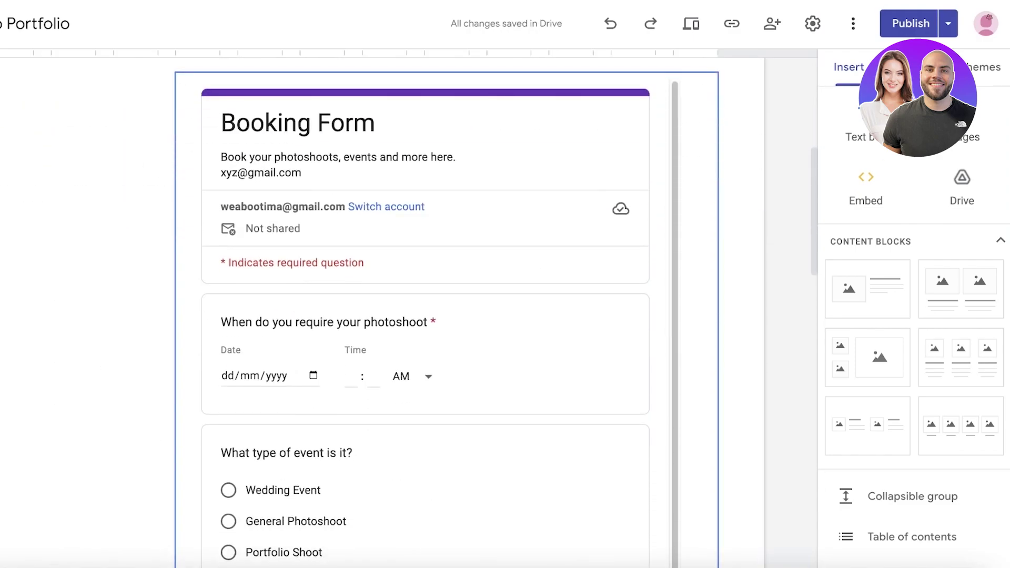
scroll(79, 344, up, 5)
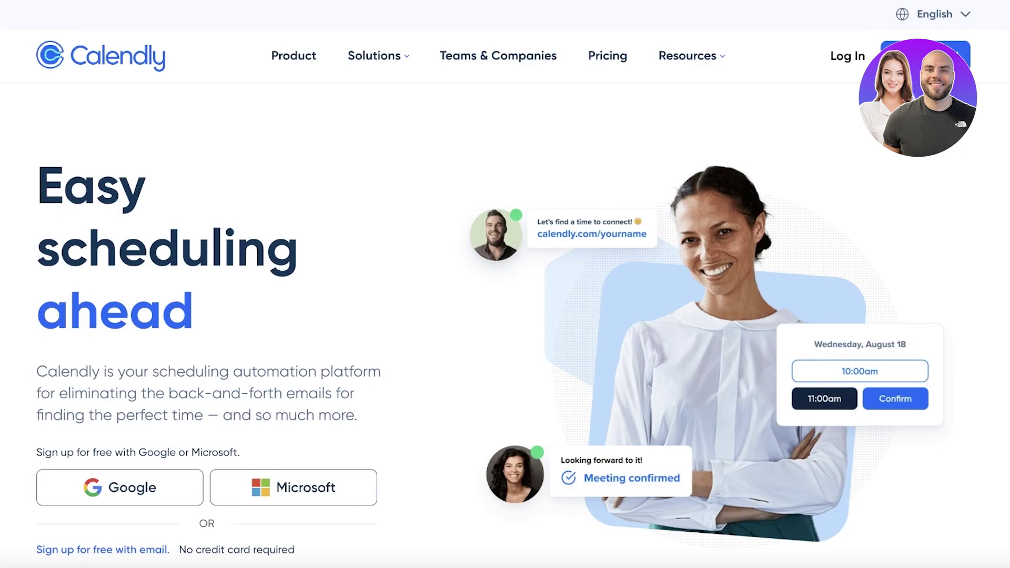
Step: Switch to the Calendly website and log in with the account's e-mail address through Google
scroll(824, 141, down, 2)
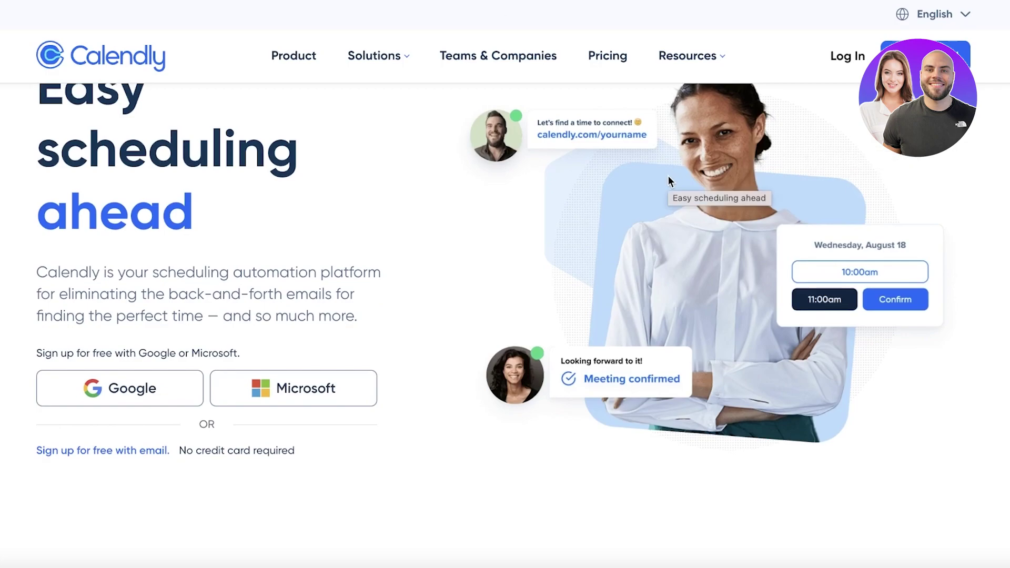
click(861, 58)
click(285, 403)
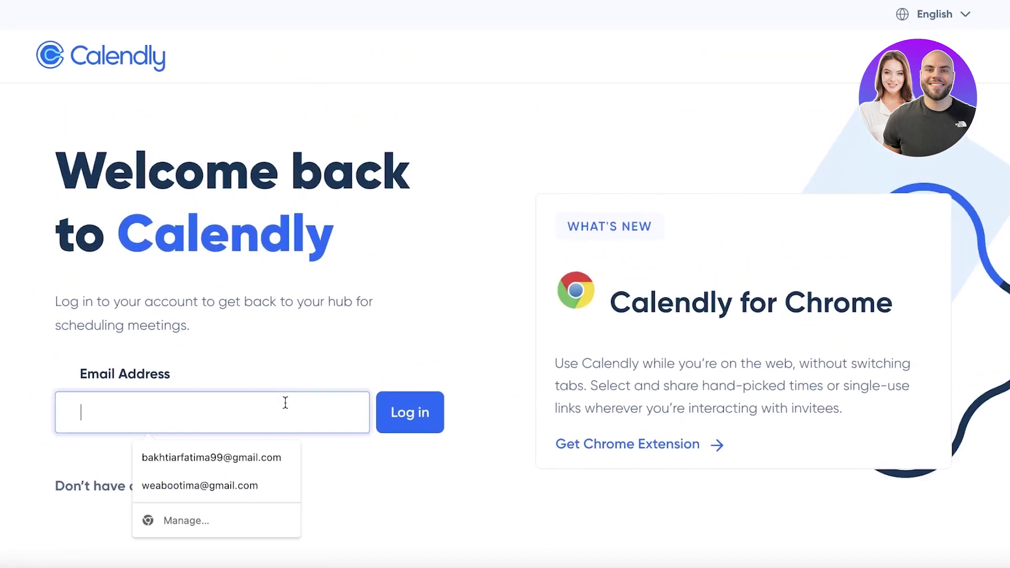
click(230, 474)
click(410, 427)
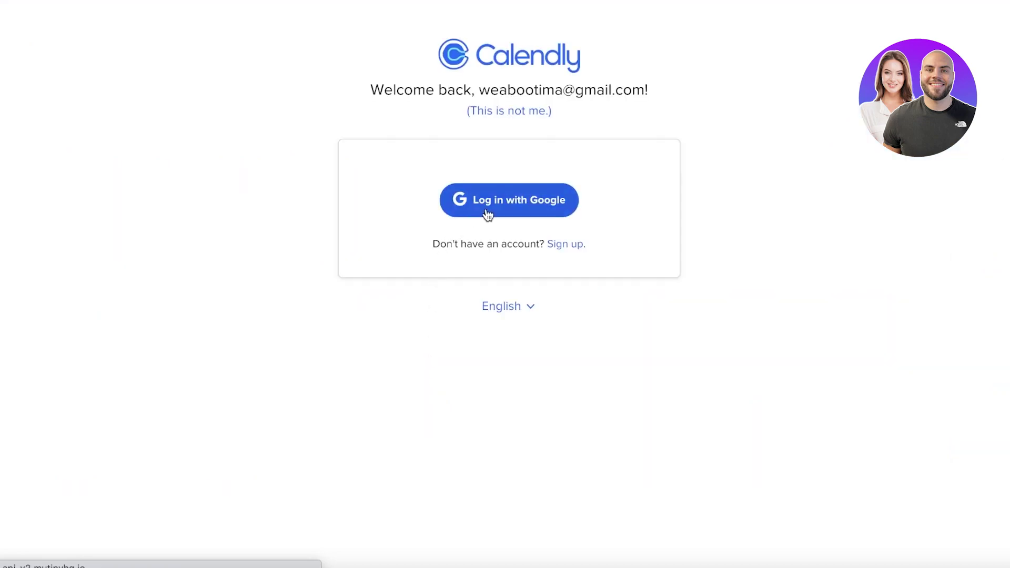
click(487, 212)
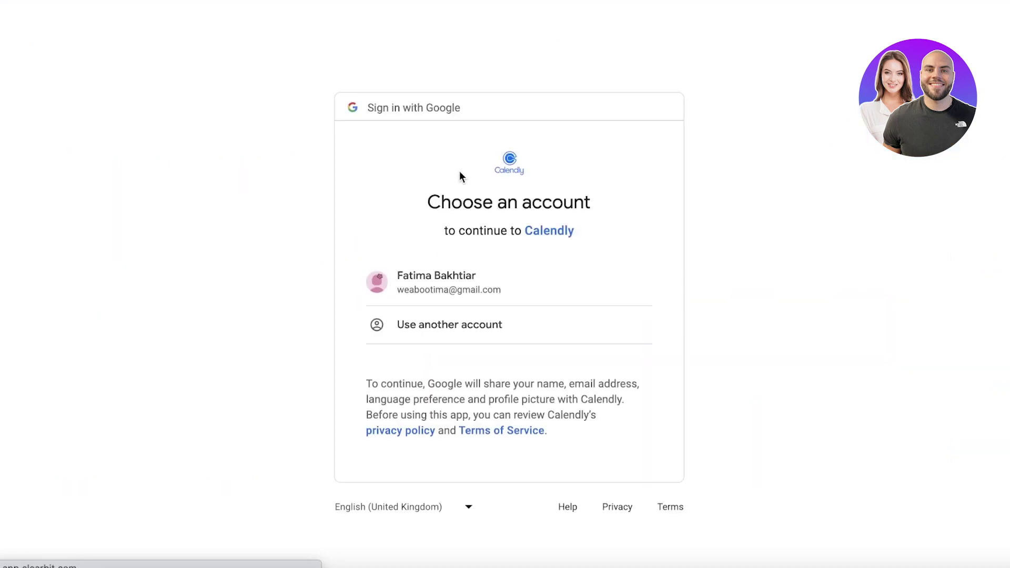
click(451, 272)
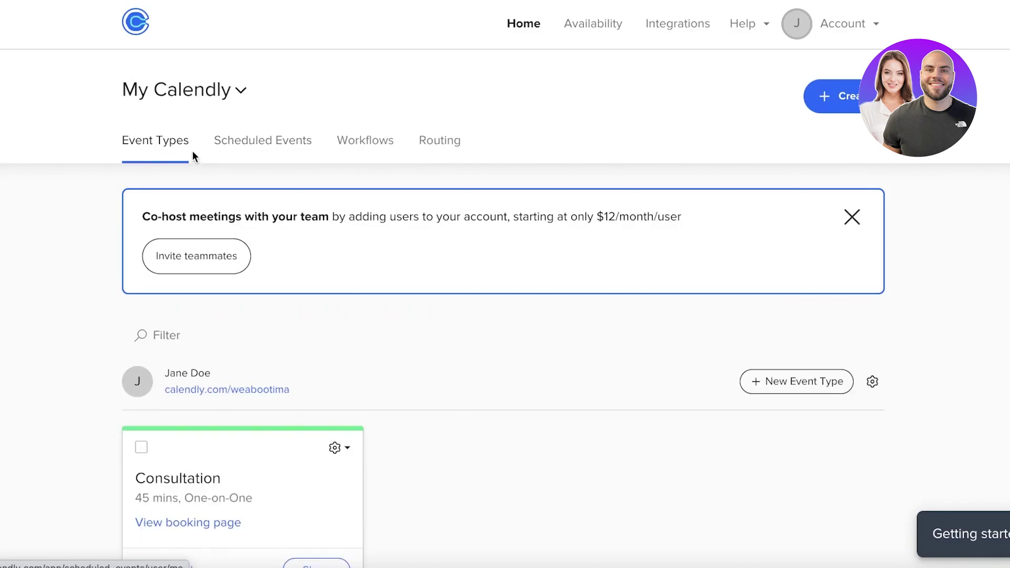
Step: View the scheduled events and workflows pages, and start creating a new One-on-One event type
click(256, 142)
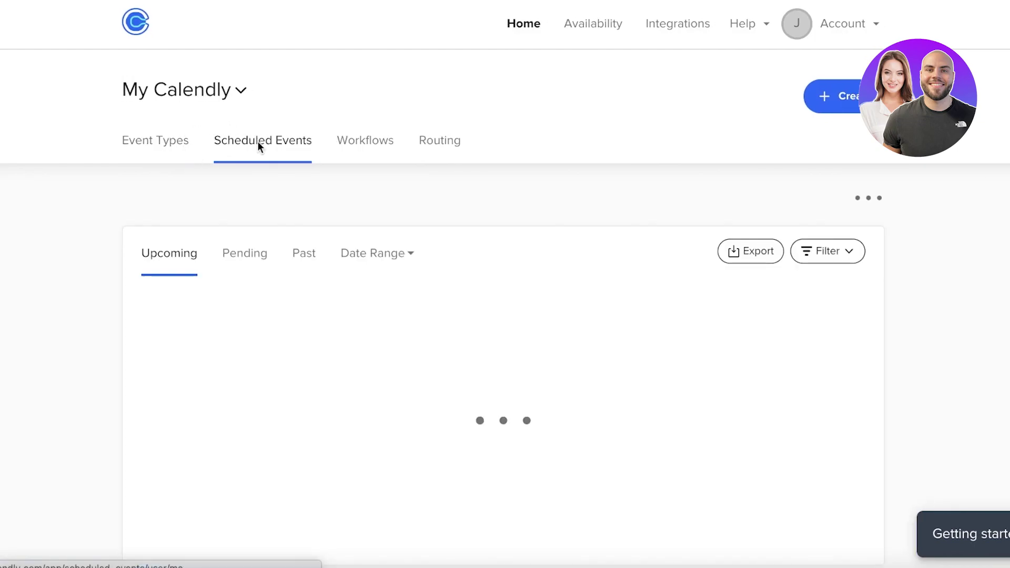
click(359, 142)
click(179, 142)
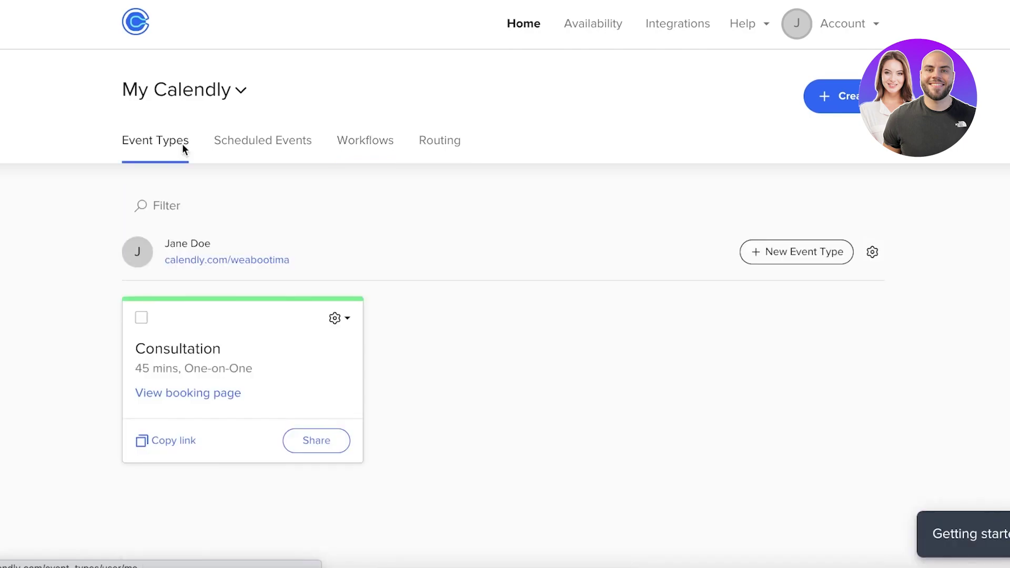
click(821, 98)
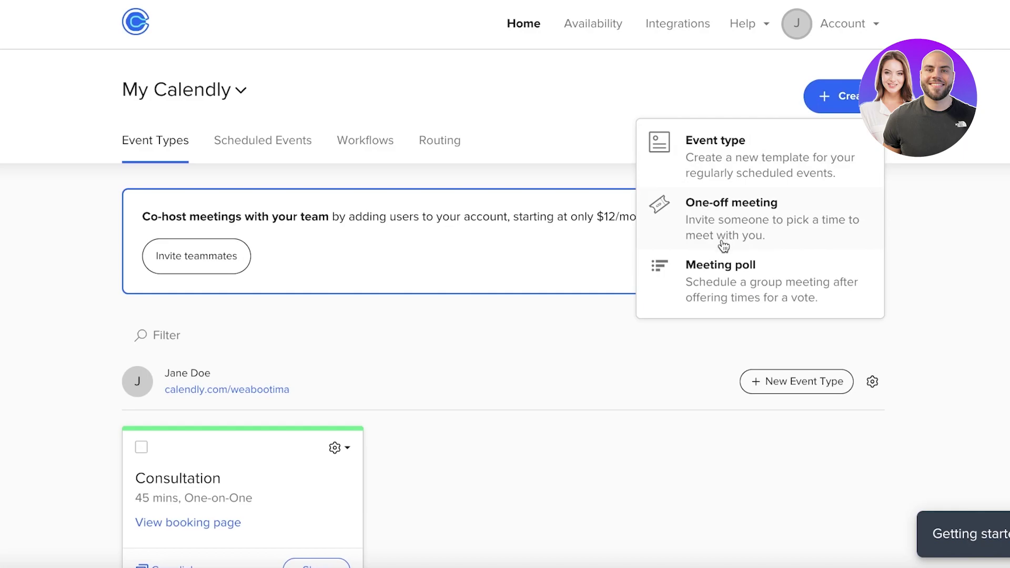
click(690, 157)
scroll(383, 161, down, 1)
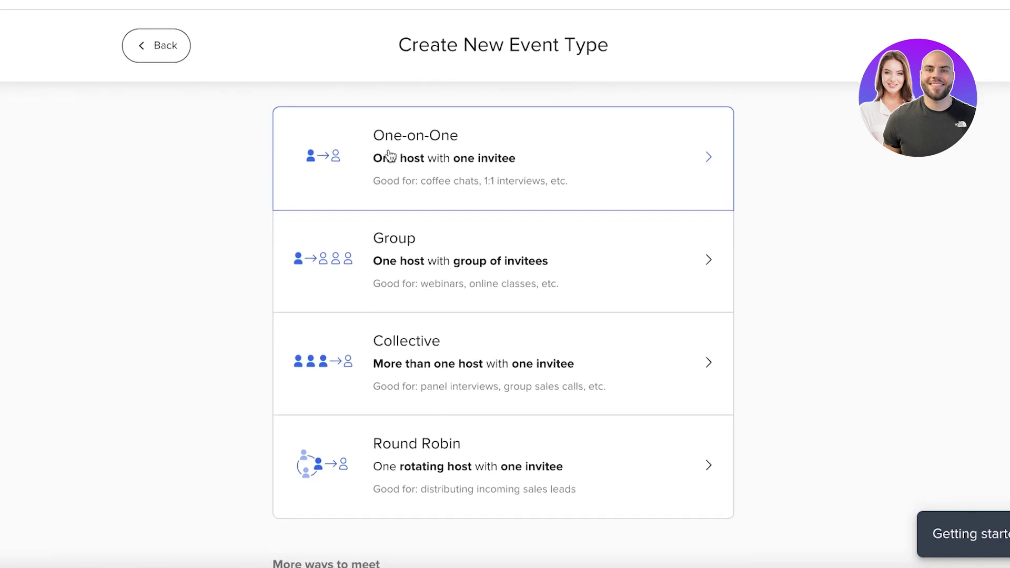
click(411, 162)
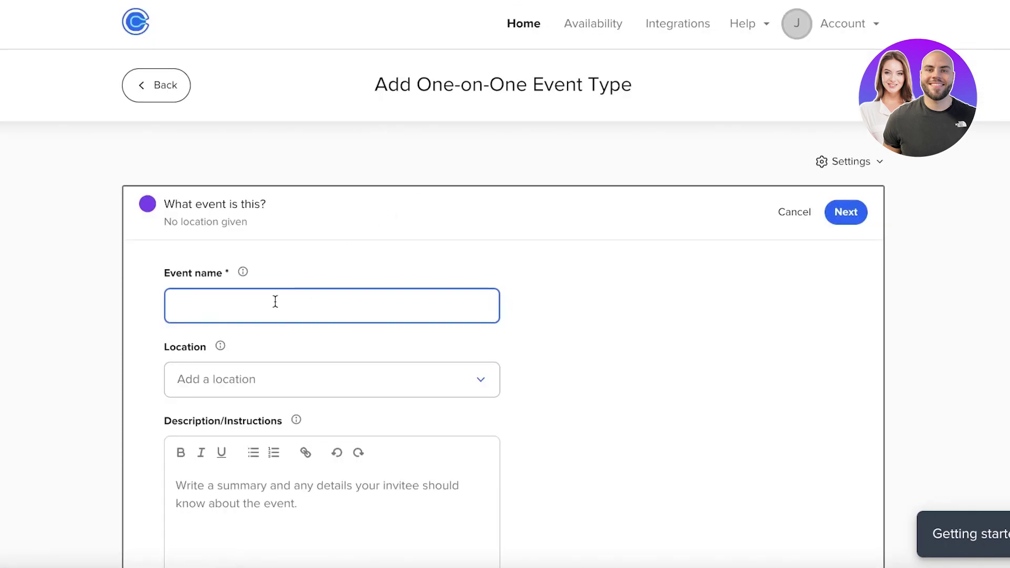
Step: Name the event Portfolio Shoot, leave its location and description blank, and continue to the booking time settings
text(Portfolio Shoot)
scroll(275, 301, down, 3)
click(268, 232)
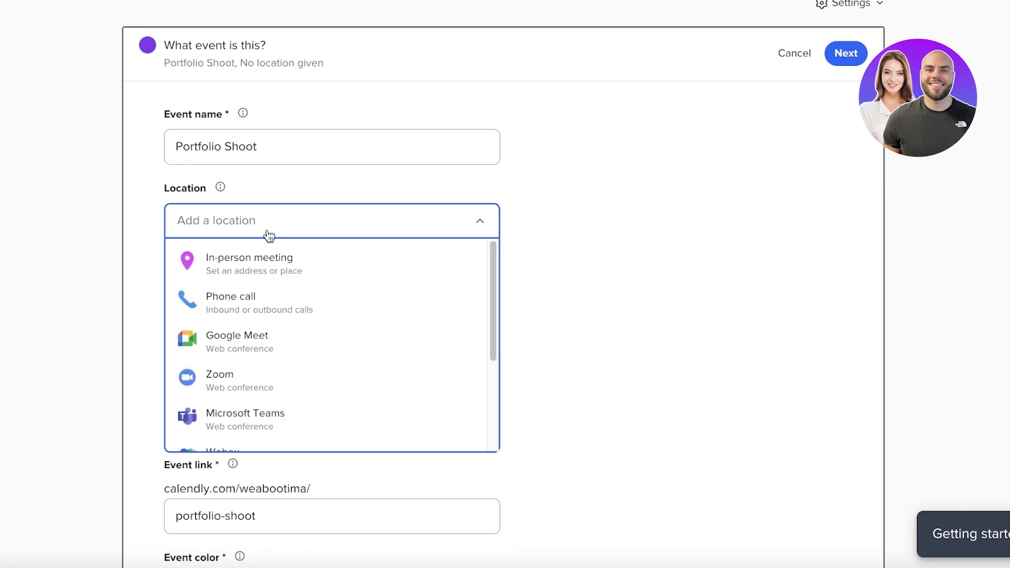
scroll(318, 357, down, 3)
click(579, 248)
click(307, 321)
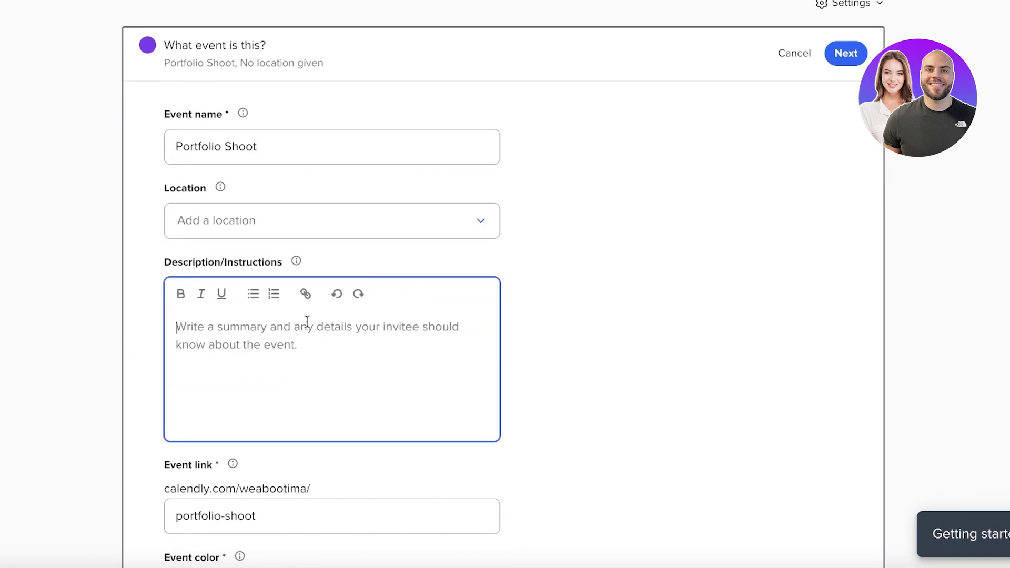
scroll(247, 305, down, 3)
click(270, 344)
click(831, 495)
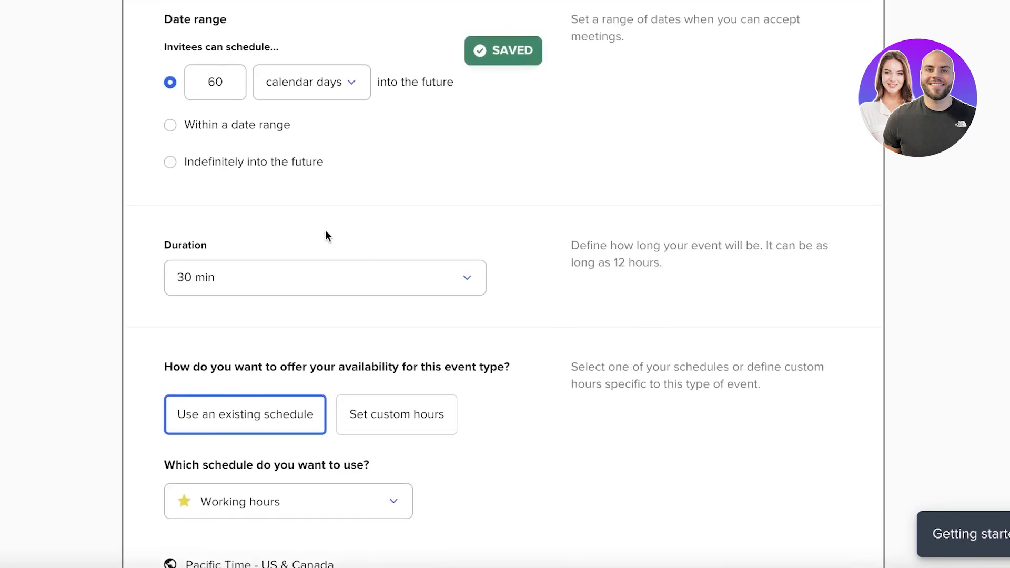
Step: View the day-type options for how far ahead invitees can schedule, leaving the date range as it is
click(347, 284)
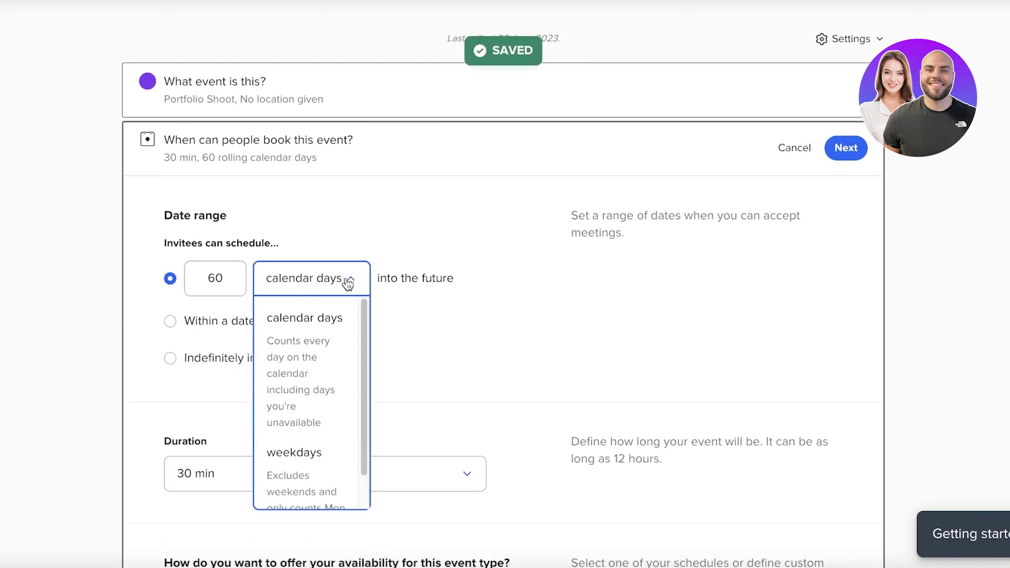
click(197, 283)
click(290, 219)
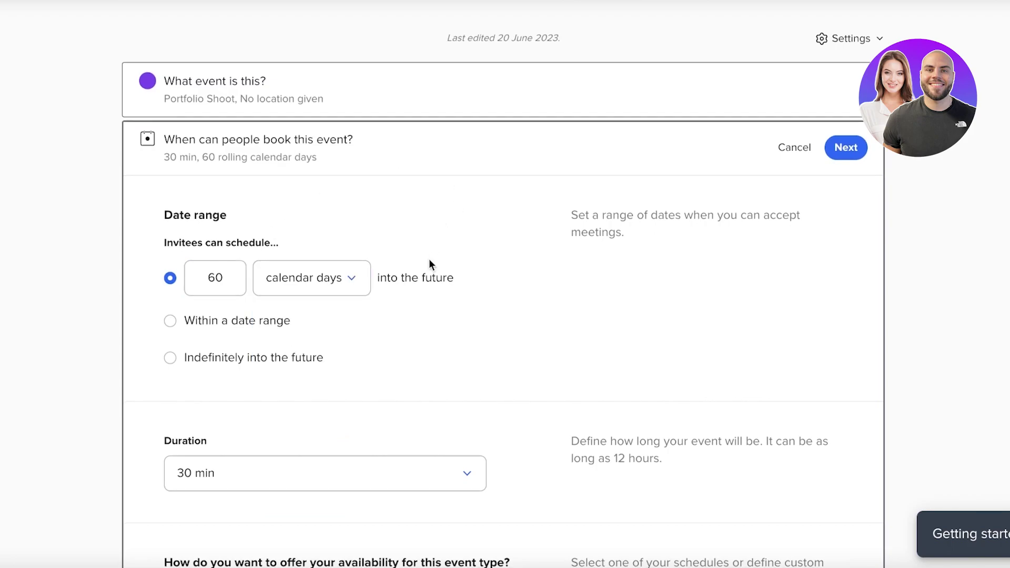
Step: Set the event duration to a custom length of 3 hrs
scroll(368, 265, down, 3)
click(327, 280)
scroll(243, 389, down, 2)
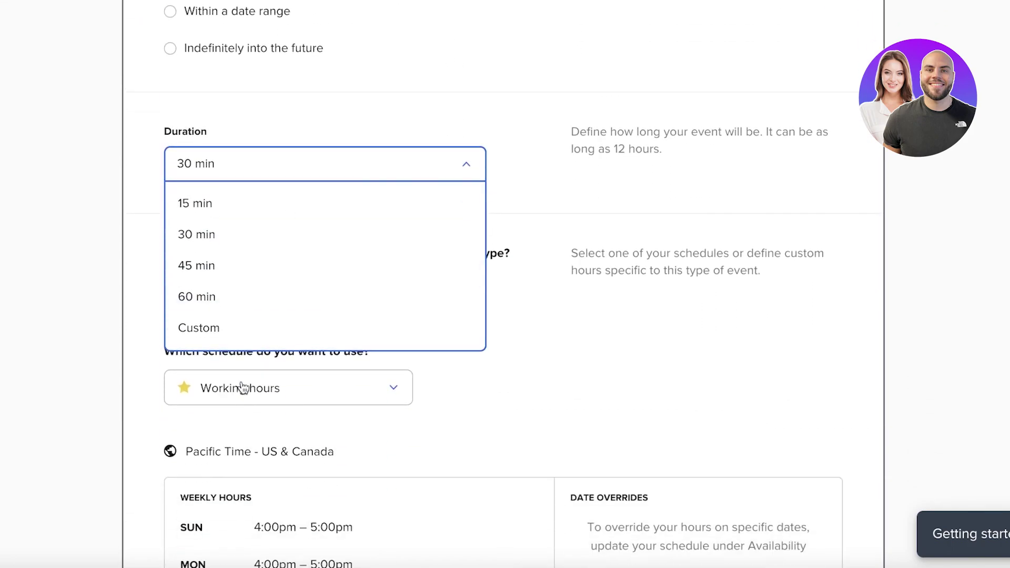
click(235, 325)
click(250, 206)
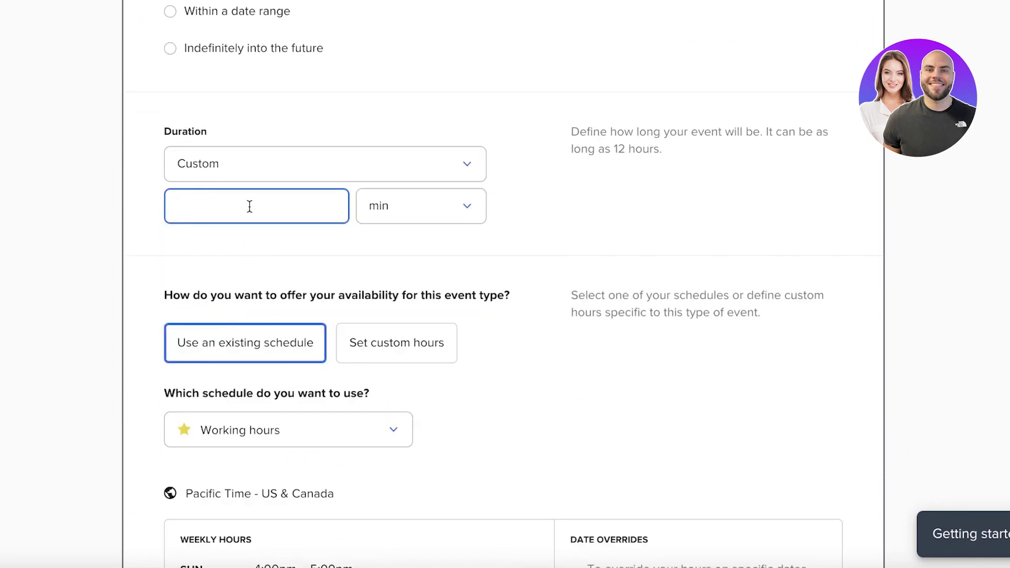
text(3)
click(431, 216)
click(416, 278)
scroll(416, 278, down, 4)
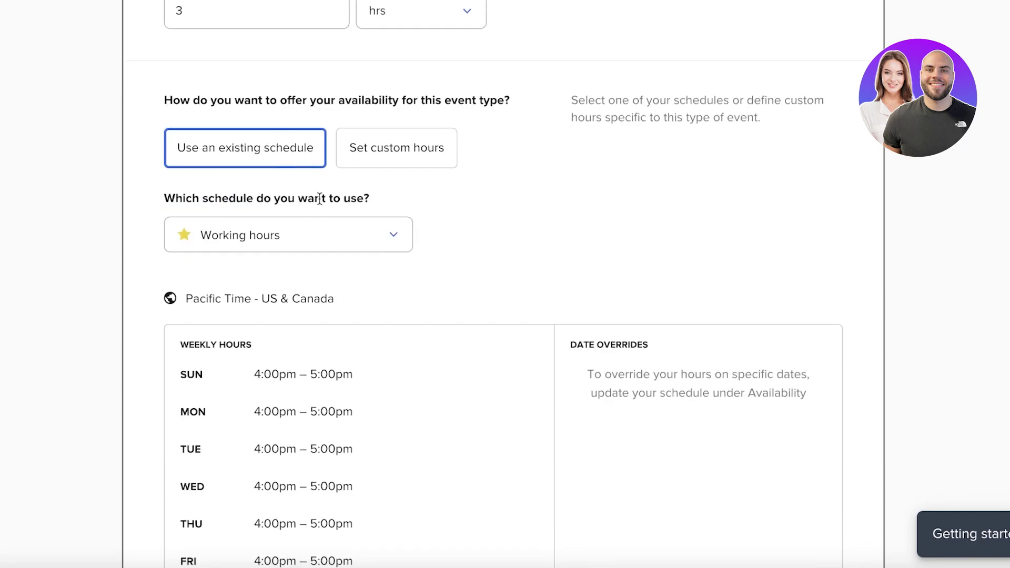
Step: Switch the event's availability to custom hours and make Sunday and Saturday unavailable
click(382, 152)
scroll(373, 271, down, 10)
scroll(370, 266, up, 8)
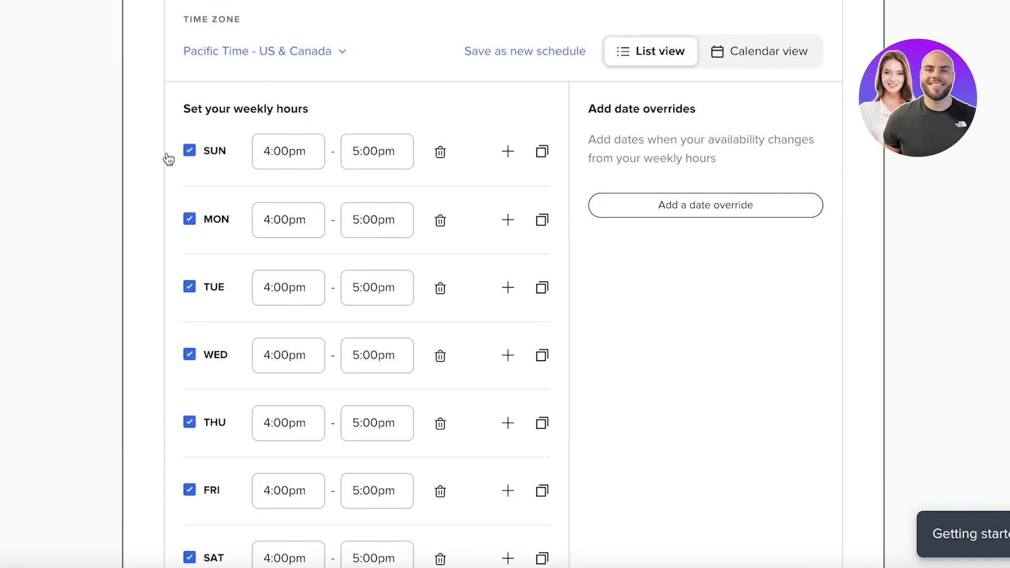
click(189, 150)
scroll(200, 233, down, 8)
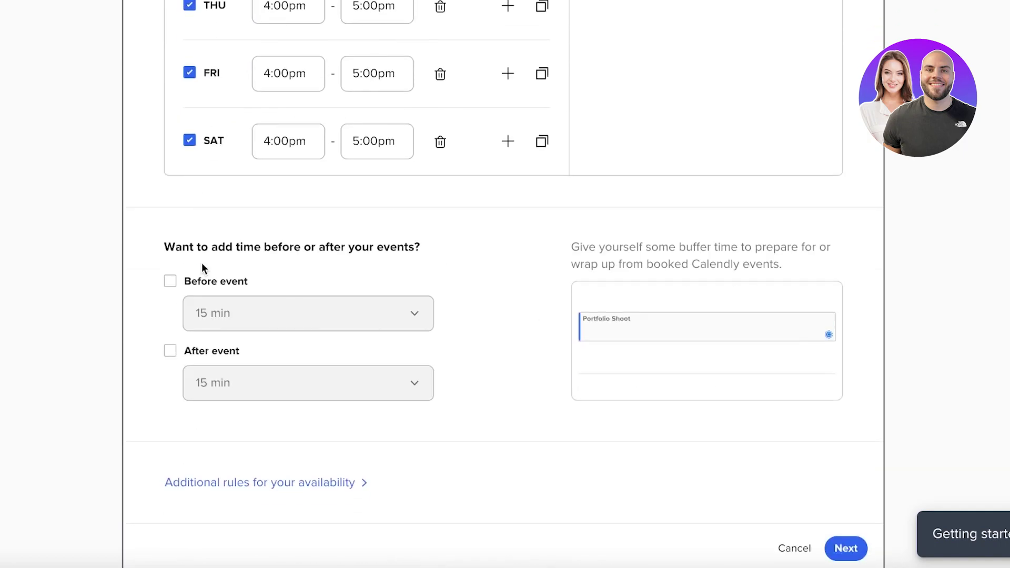
click(190, 140)
Step: Set Monday's start time to 12:00am in the weekly hours, keeping the 5:00pm end time
scroll(192, 147, up, 9)
scroll(231, 200, down, 1)
click(271, 239)
scroll(289, 293, up, 15)
scroll(292, 300, down, 3)
scroll(292, 301, up, 3)
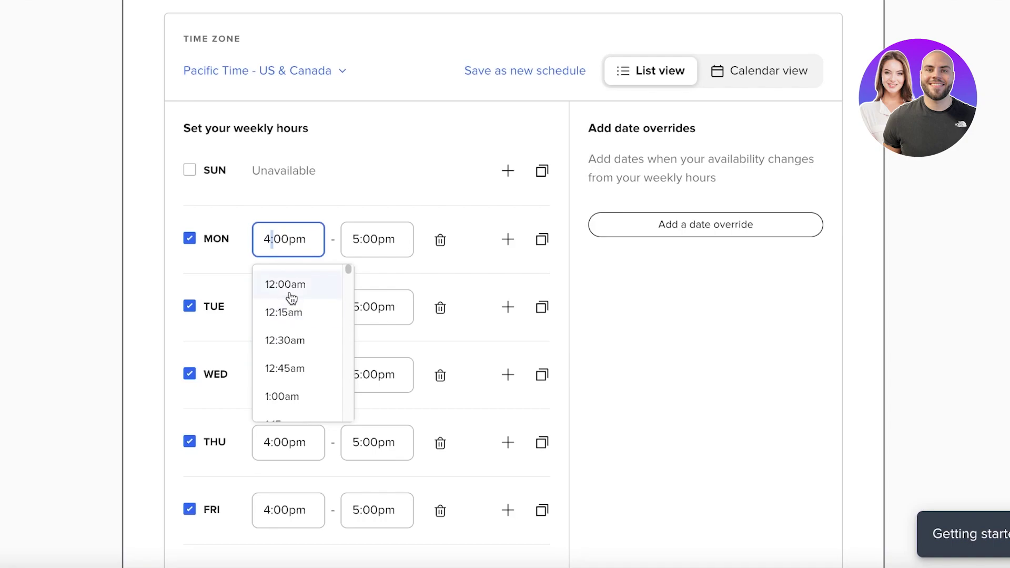
click(291, 291)
click(371, 241)
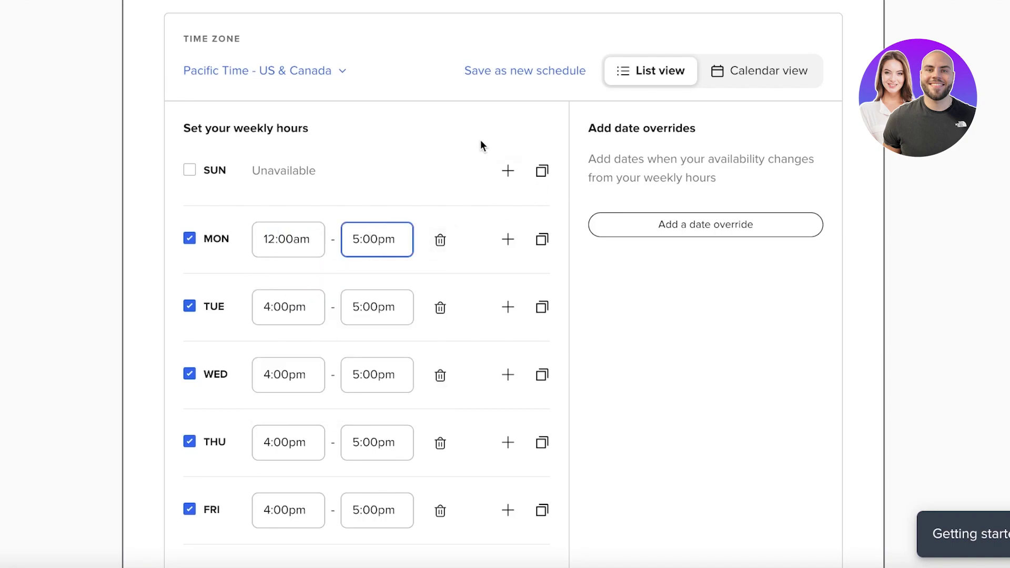
Step: Copy Monday's hours to Tuesday, Wednesday, Thursday and Friday
click(543, 252)
click(637, 362)
click(638, 390)
click(638, 418)
click(638, 446)
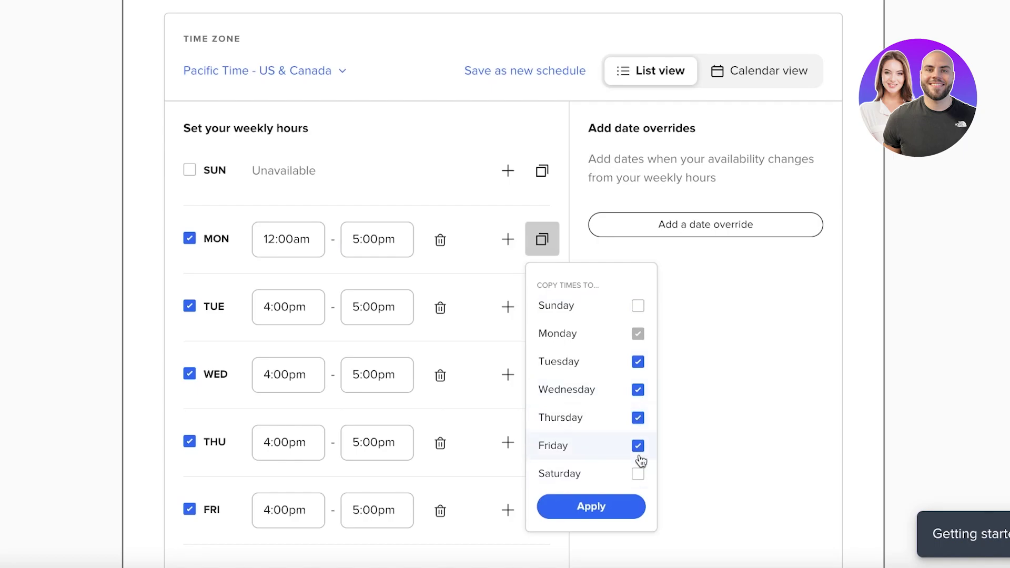
click(623, 507)
scroll(636, 383, down, 3)
scroll(635, 378, up, 3)
scroll(405, 226, down, 1)
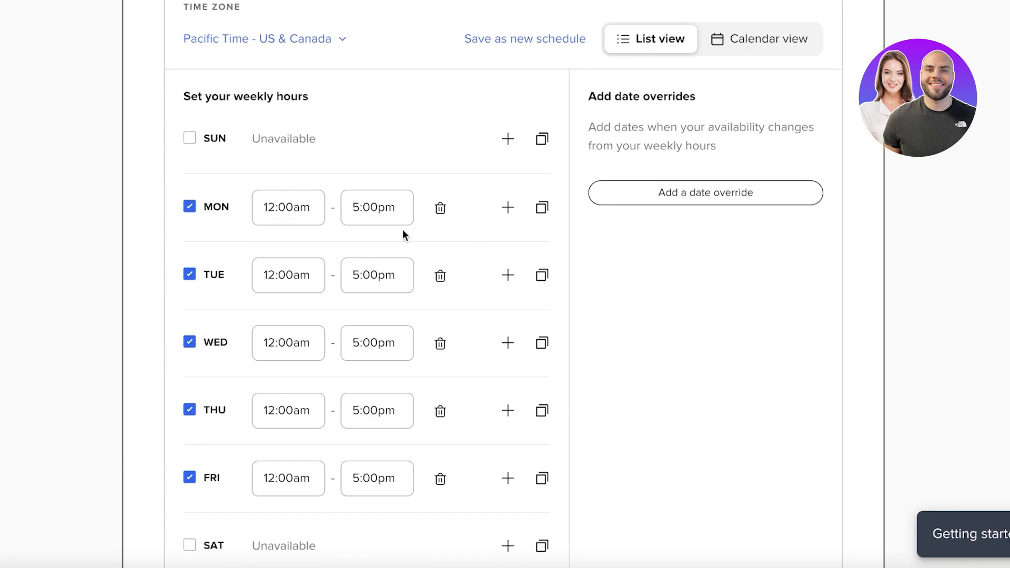
Step: Set Monday's end time to 2:00pm
click(378, 209)
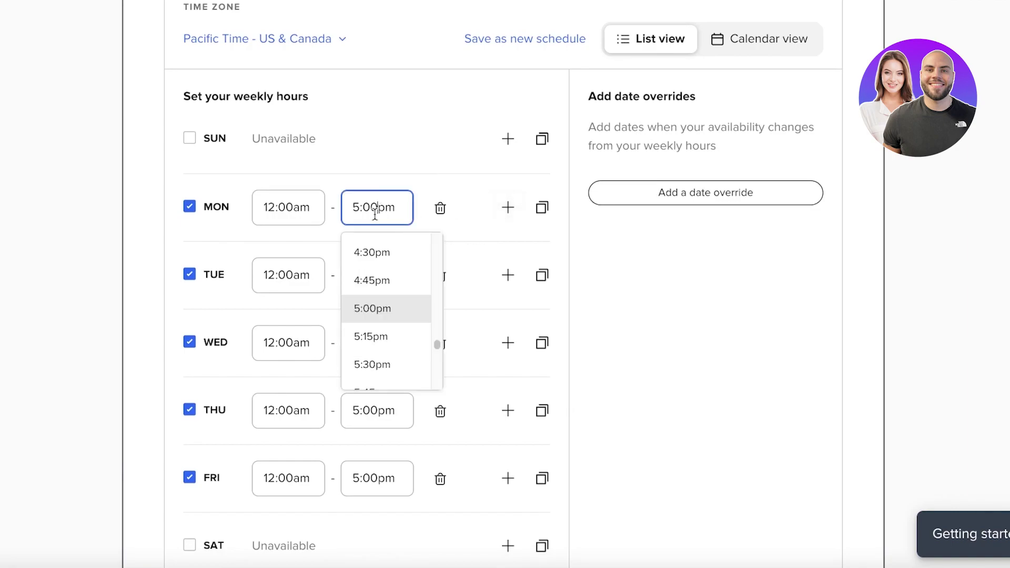
scroll(387, 308, up, 10)
scroll(387, 306, down, 8)
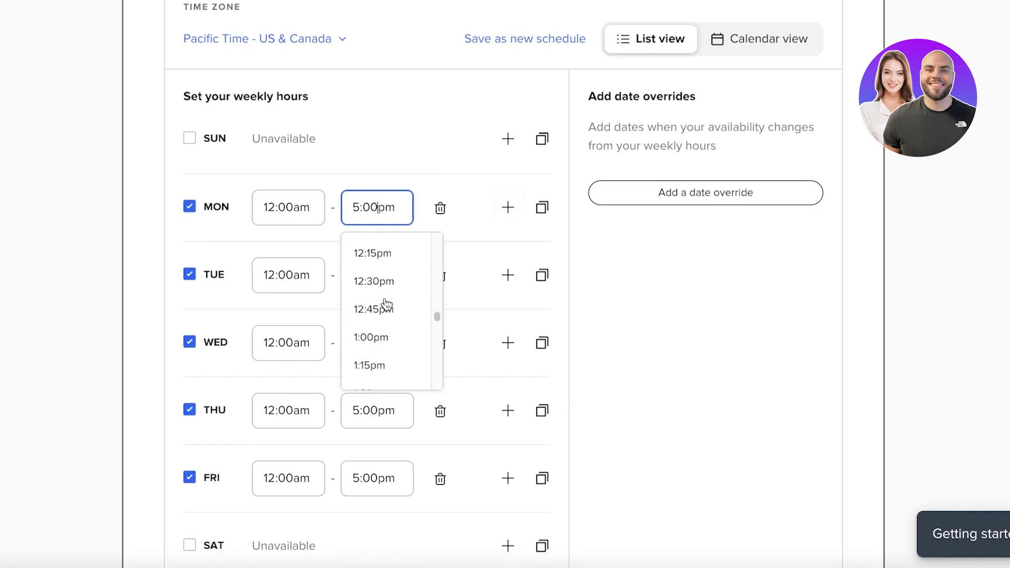
click(378, 246)
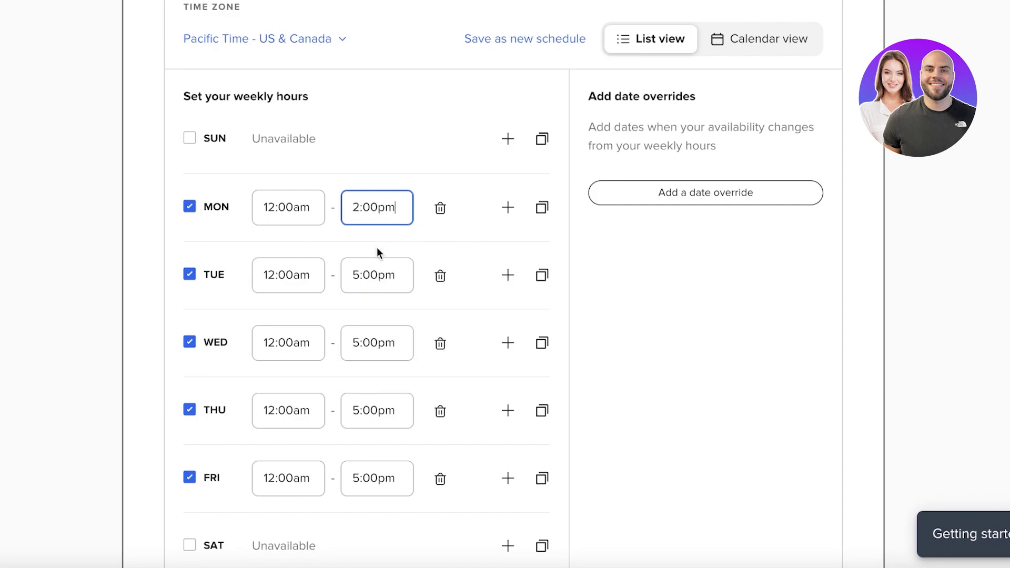
Step: Add a second Monday interval running from 5:00pm to 10:00pm
click(507, 205)
click(289, 251)
scroll(317, 362, down, 2)
click(293, 408)
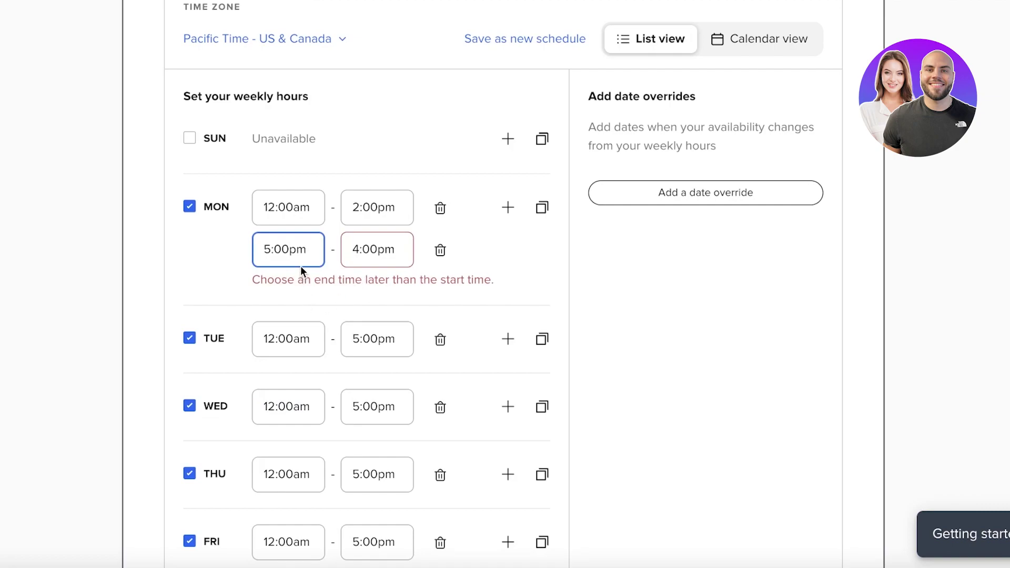
click(355, 249)
scroll(387, 379, down, 3)
click(376, 352)
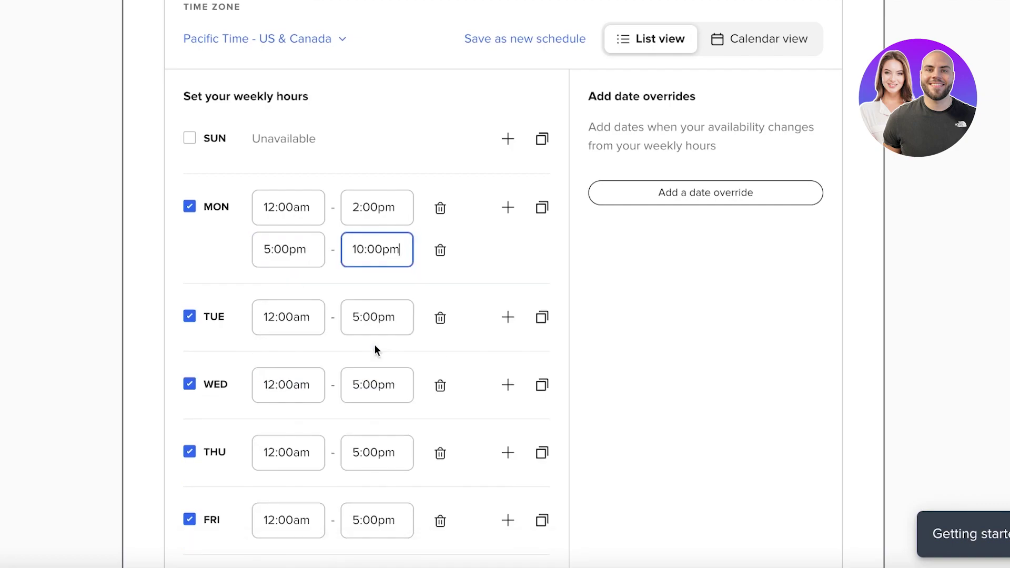
click(783, 374)
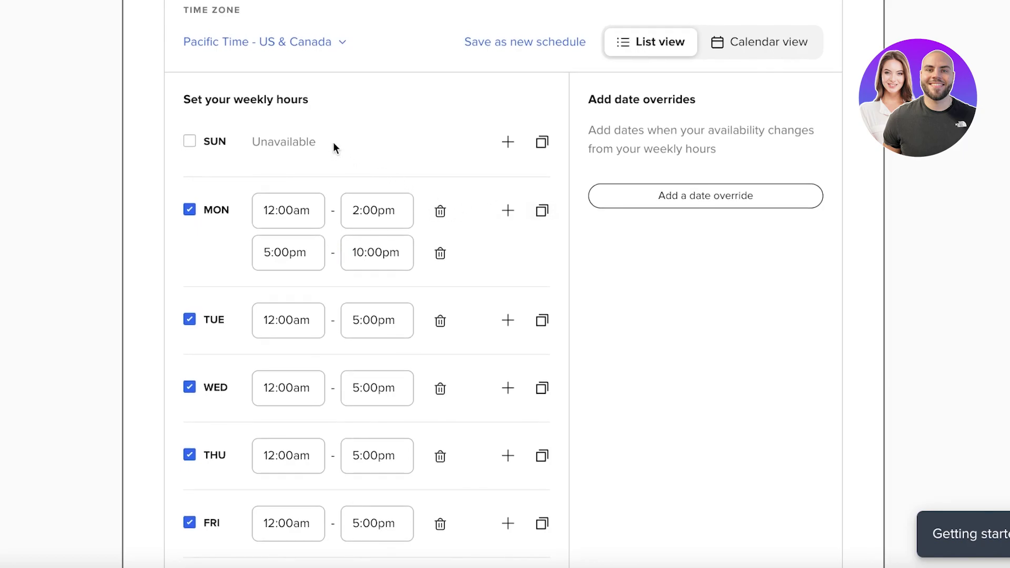
Step: Review the weekly hours and the buffer time options, and save the booking time settings without adding buffers
scroll(332, 146, up, 3)
scroll(315, 144, down, 8)
scroll(286, 163, down, 4)
scroll(343, 168, up, 8)
scroll(449, 196, down, 1)
scroll(449, 196, down, 7)
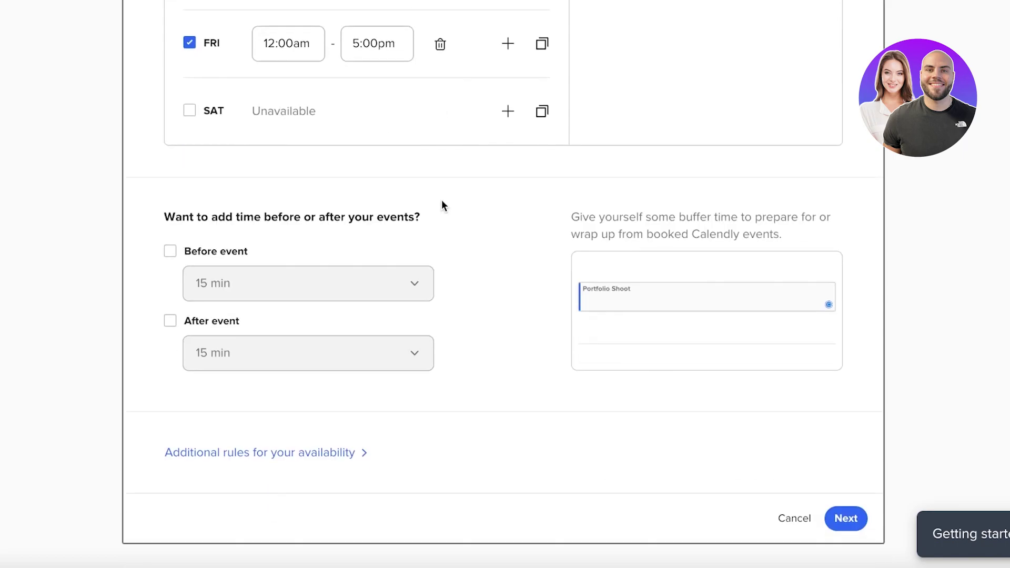
double_click(179, 249)
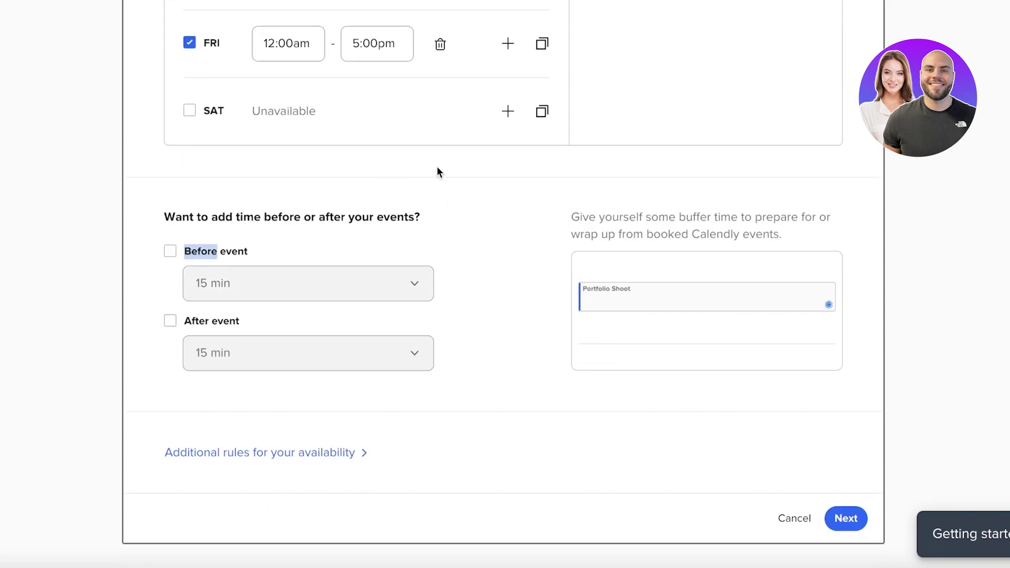
click(845, 518)
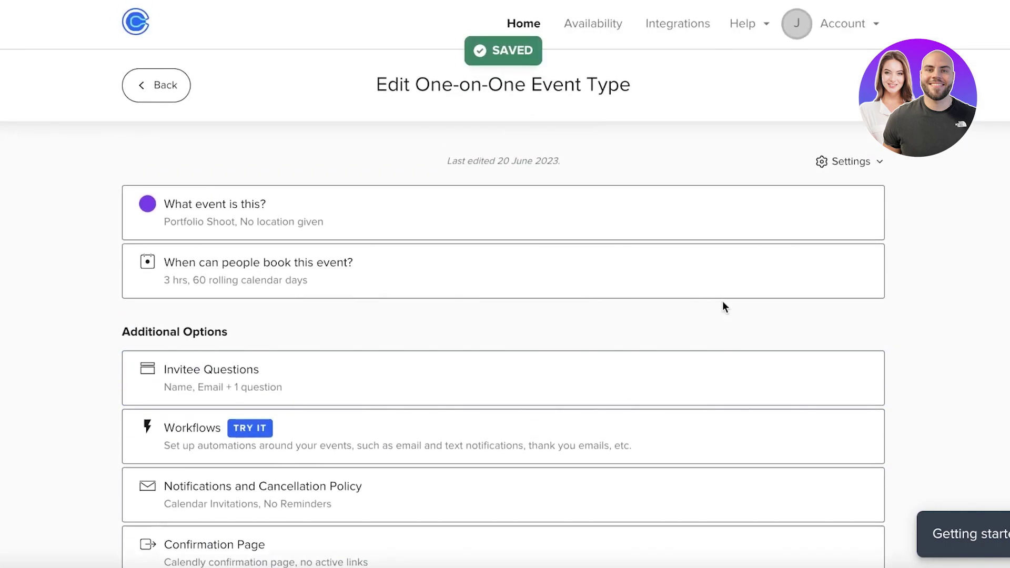
Step: Examine the event type's subscription notice and its additional options, from invitee questions to collecting payments
scroll(630, 307, down, 1)
scroll(578, 211, down, 4)
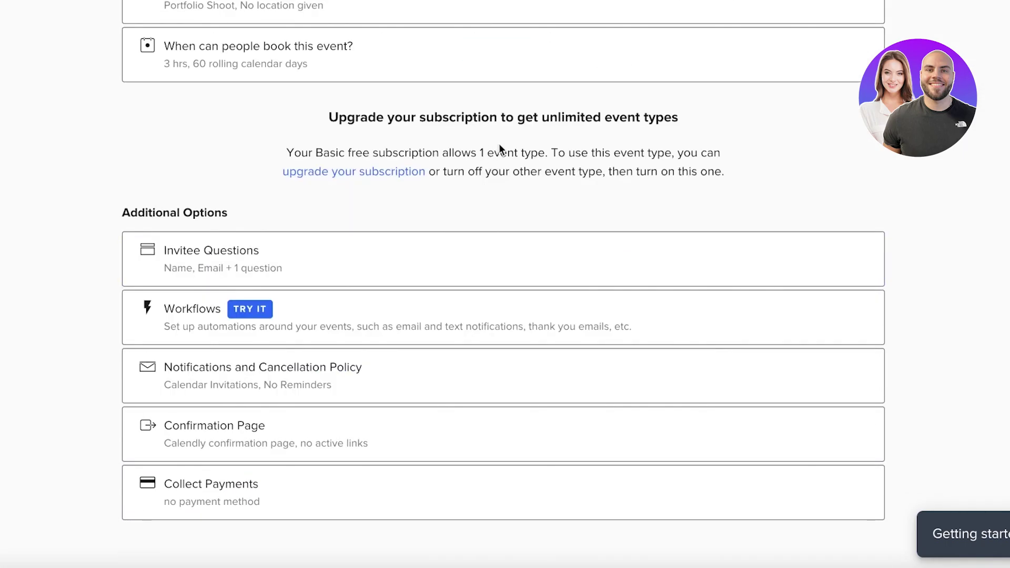
scroll(499, 147, up, 5)
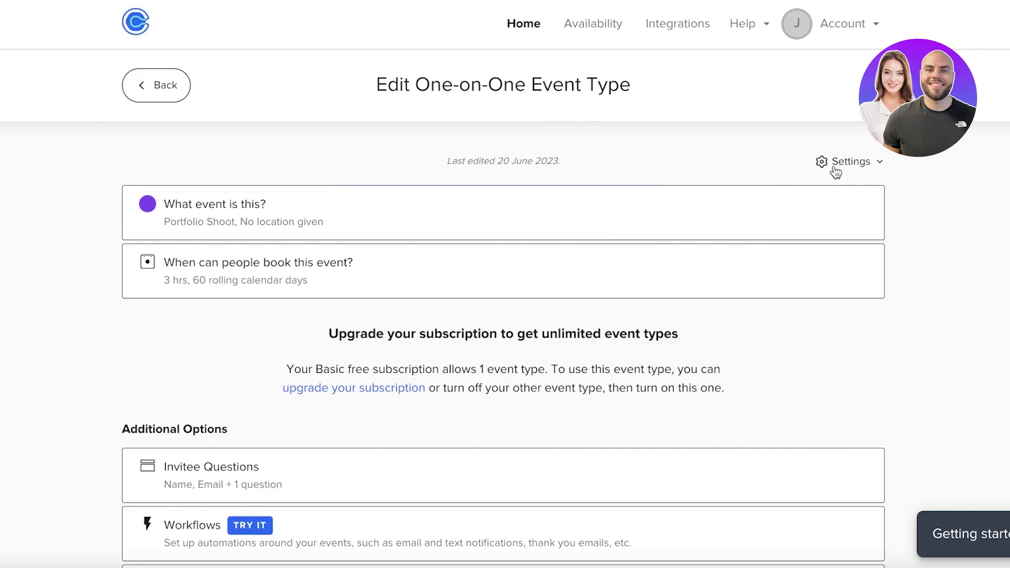
scroll(836, 173, down, 4)
scroll(616, 67, up, 4)
scroll(633, 99, down, 4)
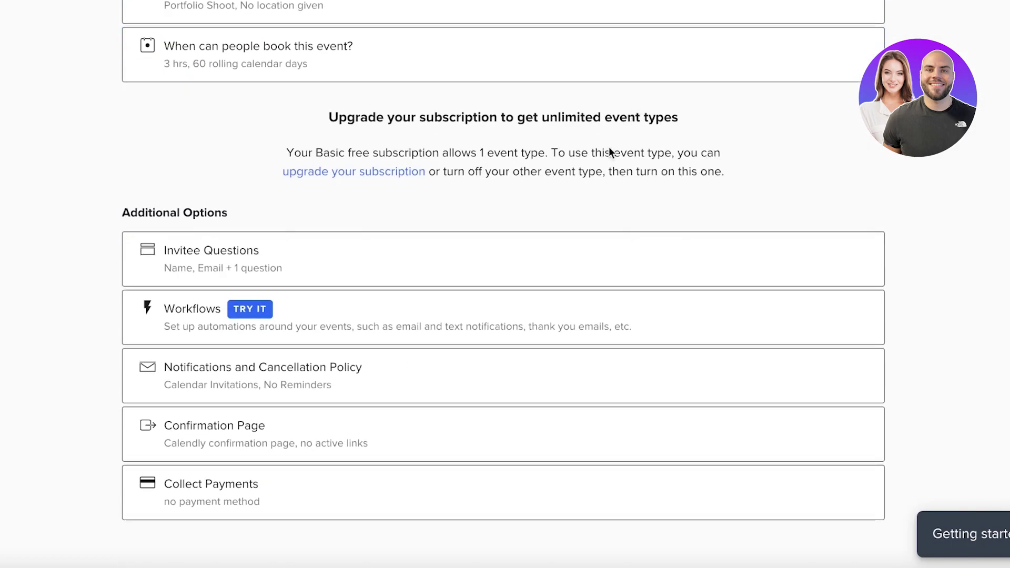
scroll(614, 148, up, 4)
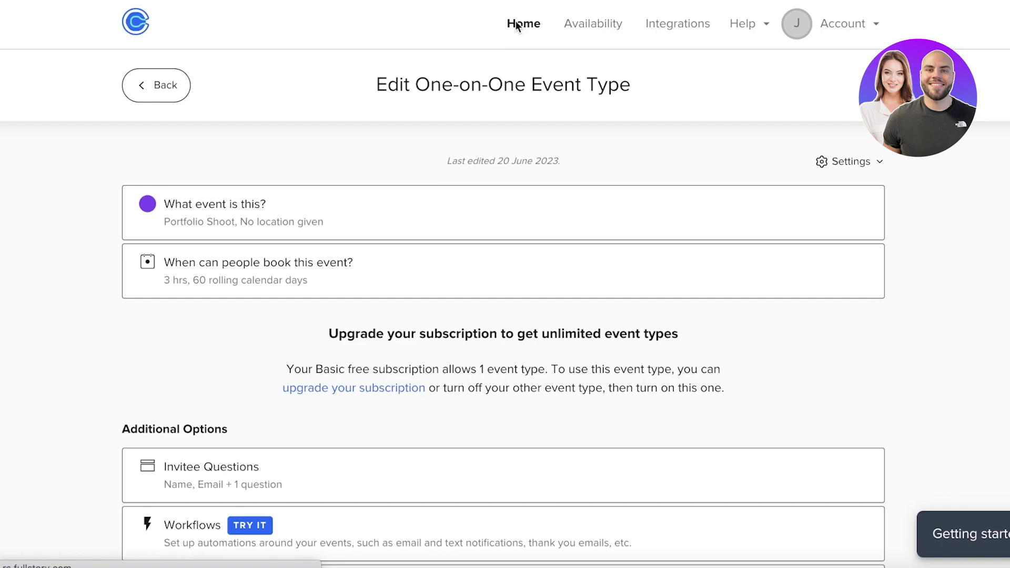
Step: Return to the event types overview, delete the Consultation event type, and turn on Portfolio Shoot
click(517, 24)
scroll(498, 215, down, 3)
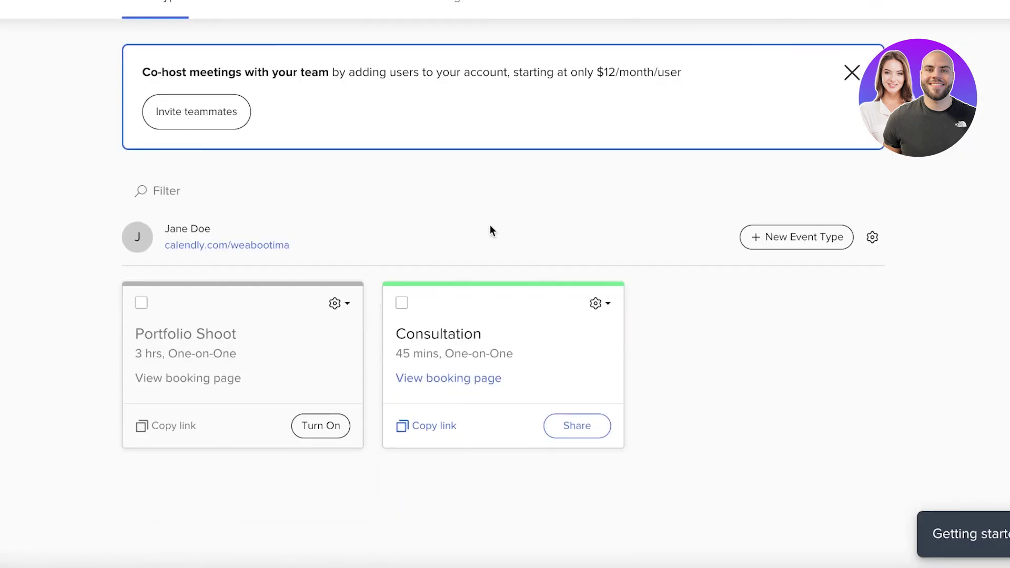
click(402, 303)
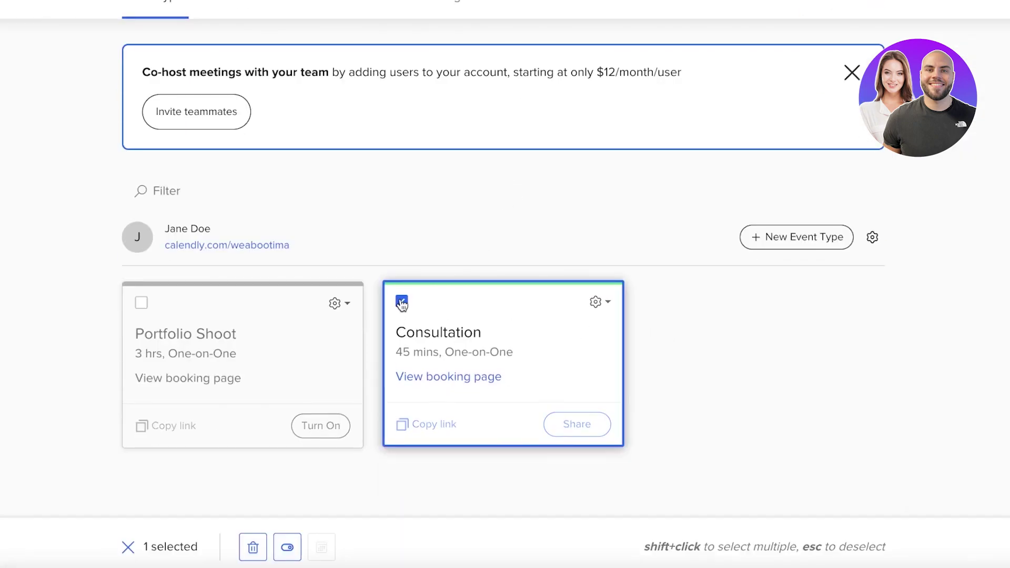
click(247, 547)
click(579, 221)
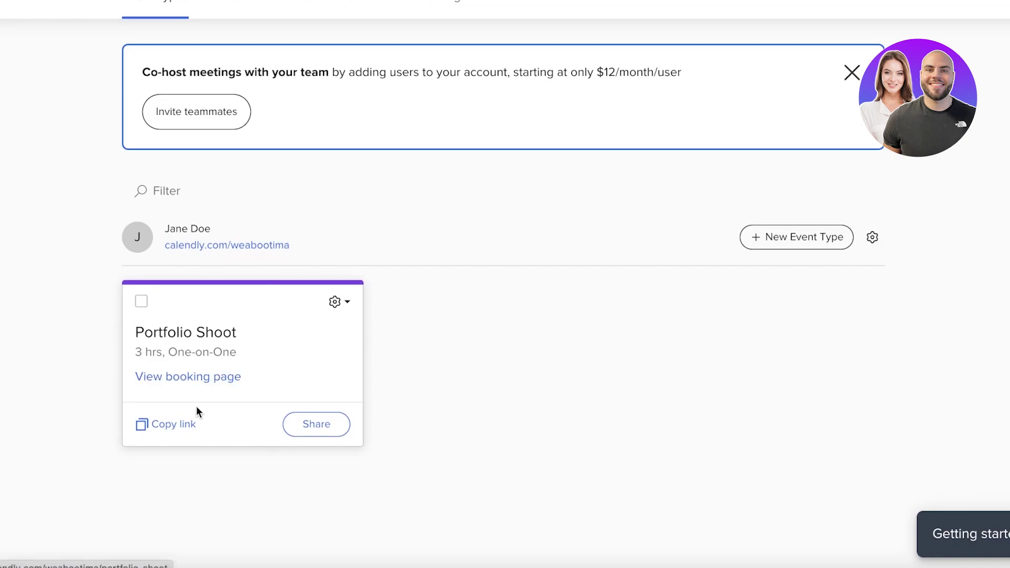
Step: Copy the Portfolio Shoot booking link and, back in the Google Sites editor, insert a Book Now button linked to it
click(153, 426)
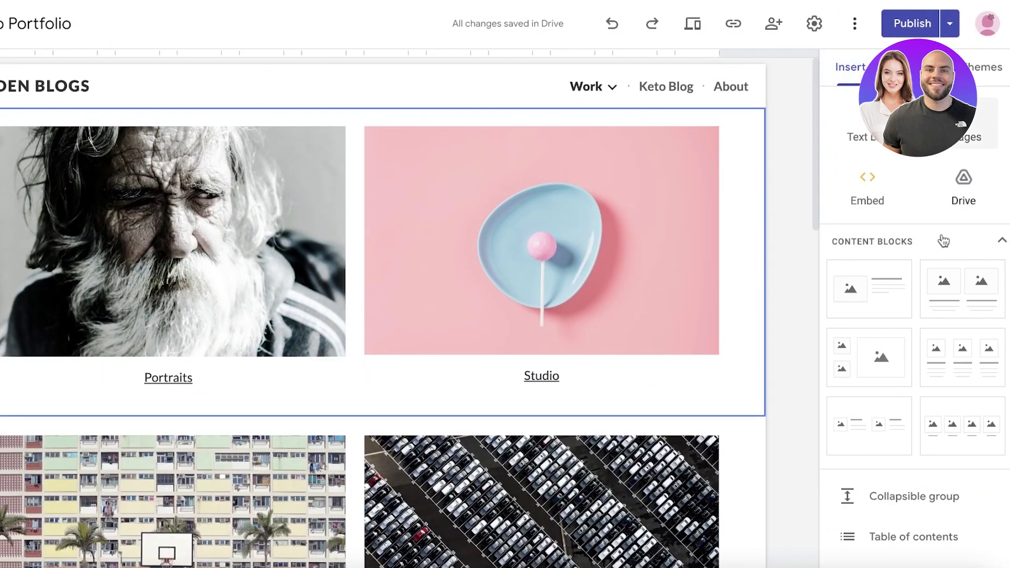
scroll(883, 399, down, 6)
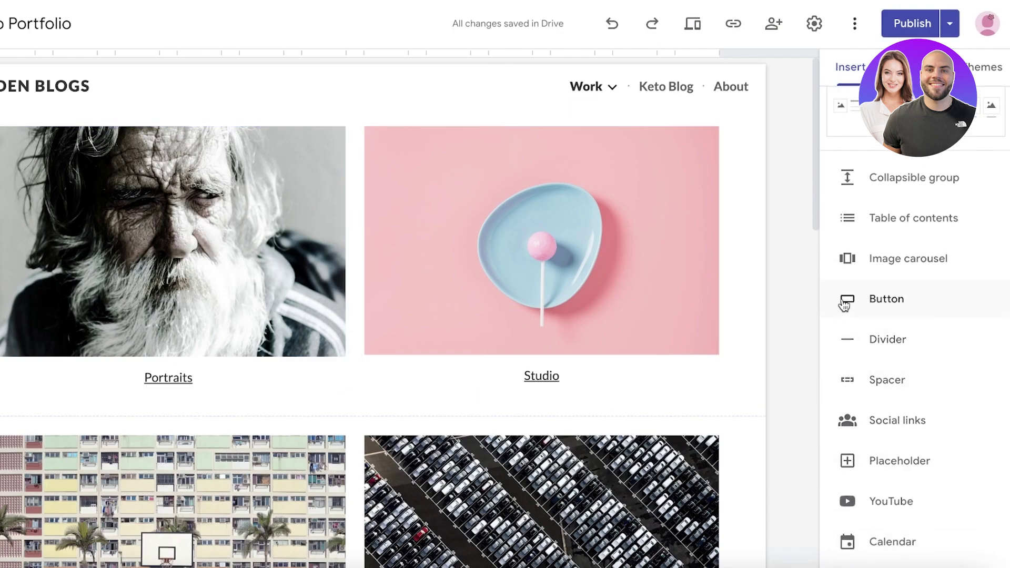
click(866, 304)
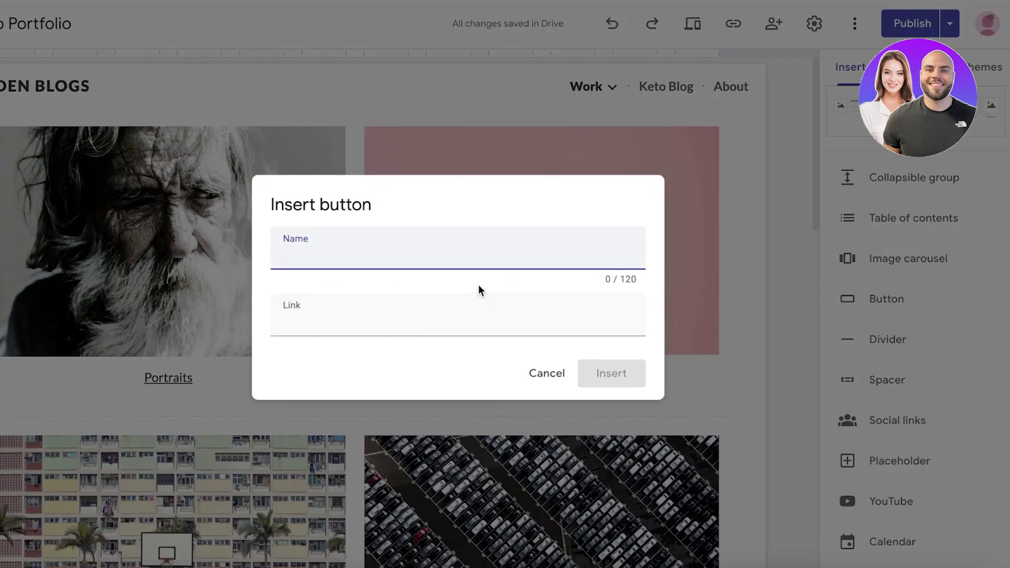
text(Book Now)
click(462, 320)
right_click(462, 318)
click(526, 430)
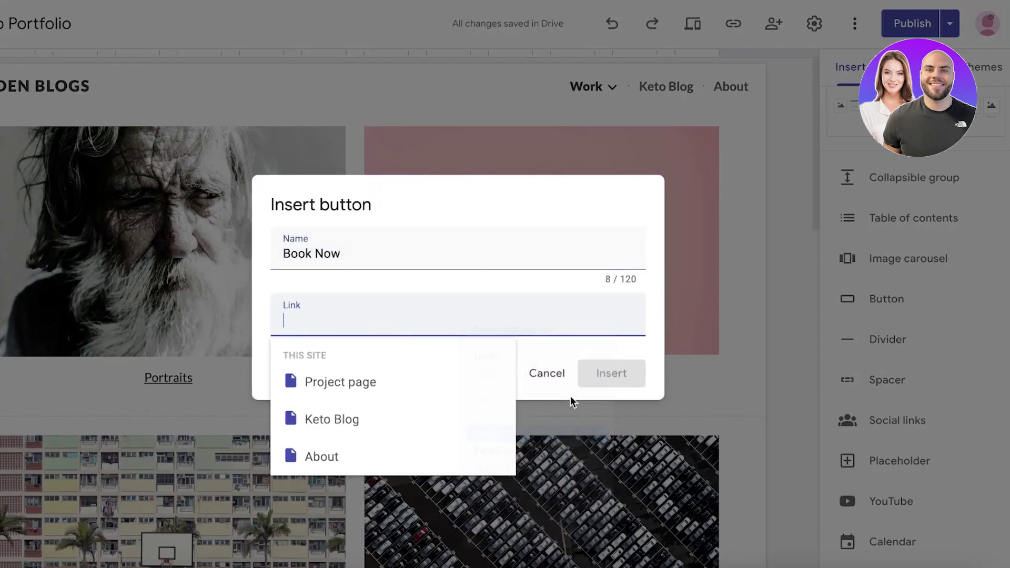
click(610, 373)
Step: Place the Book Now button centered in its own section between the first two rows of portfolio images
drag(36, 164, 363, 142)
scroll(345, 205, up, 4)
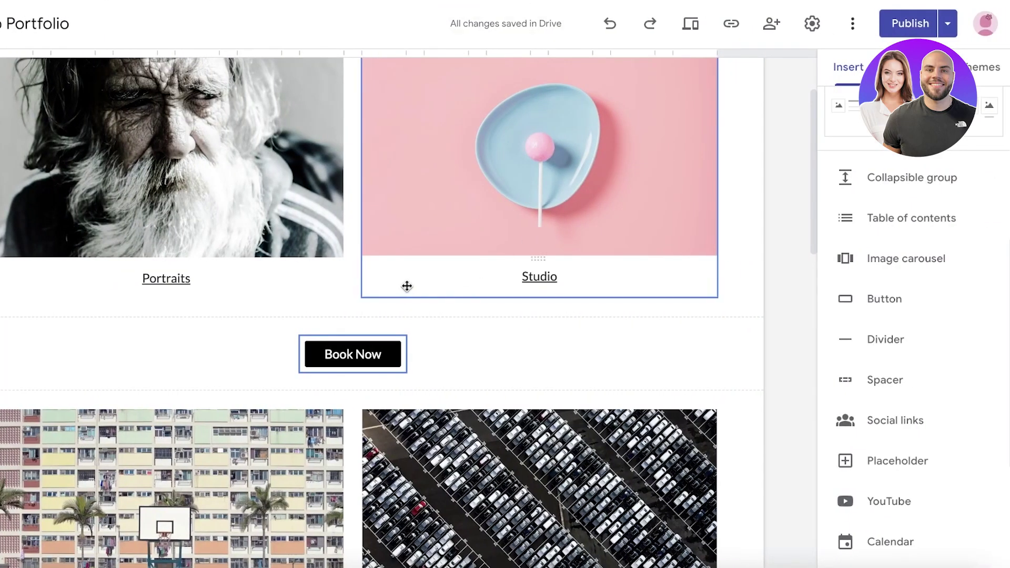
Step: Delete the Book Now button from the section between the first two rows of portfolio images
click(373, 355)
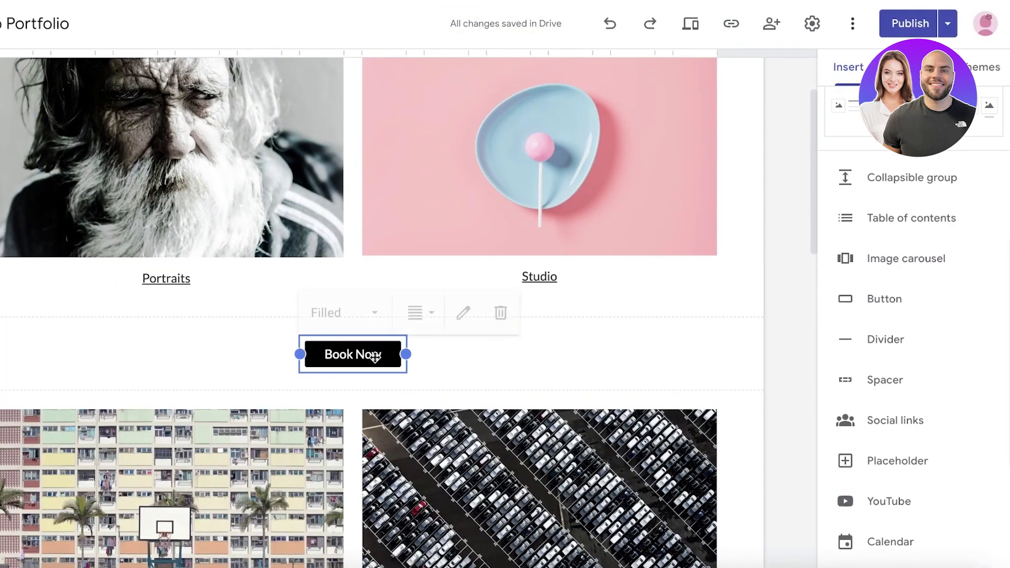
key(Delete)
scroll(563, 232, up, 2)
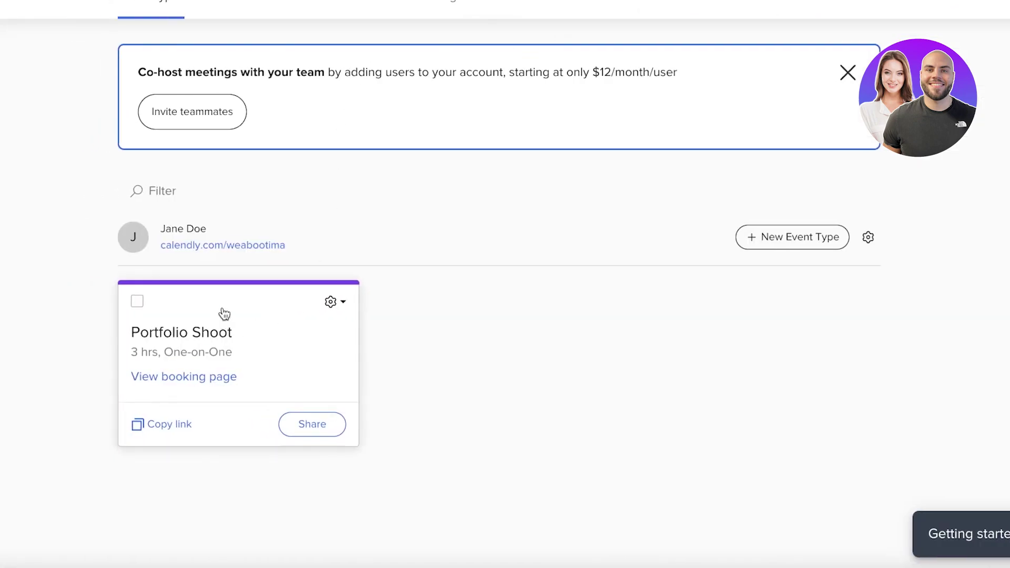
Step: In Calendly, look through the Portfolio Shoot options, the account's Apps page and the public booking page for a way to embed the calendar
click(342, 296)
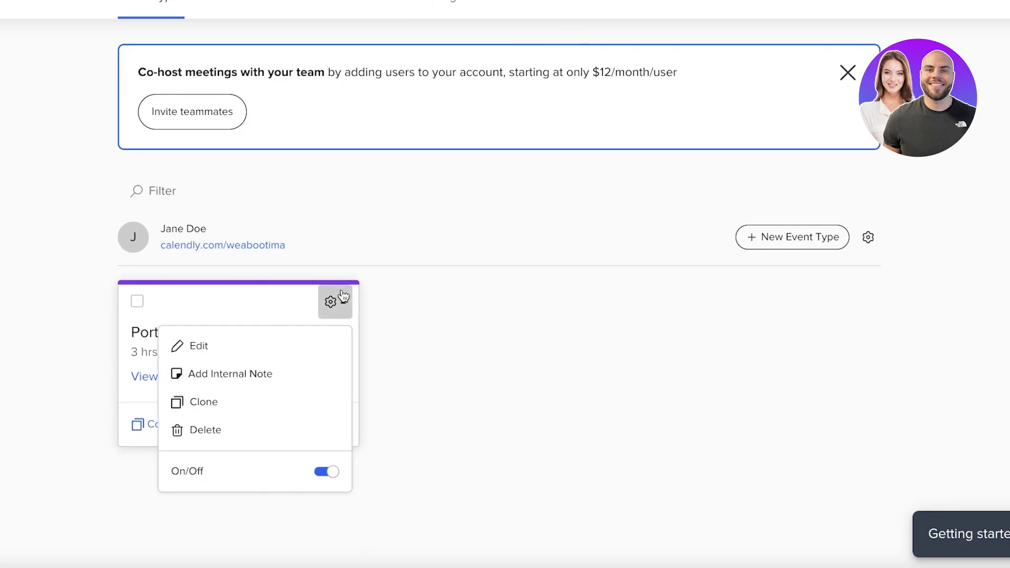
click(408, 268)
scroll(579, 273, up, 3)
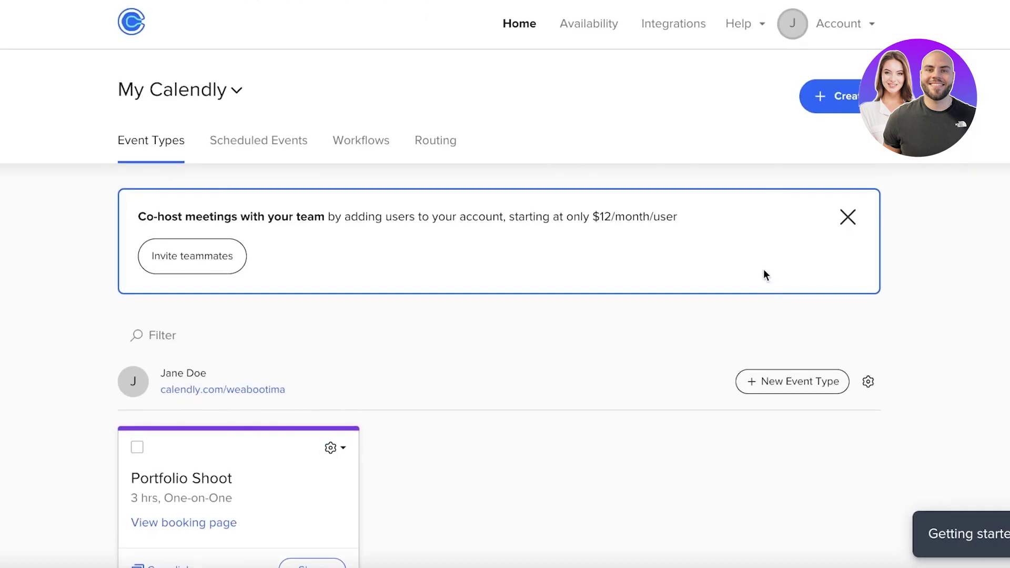
click(867, 31)
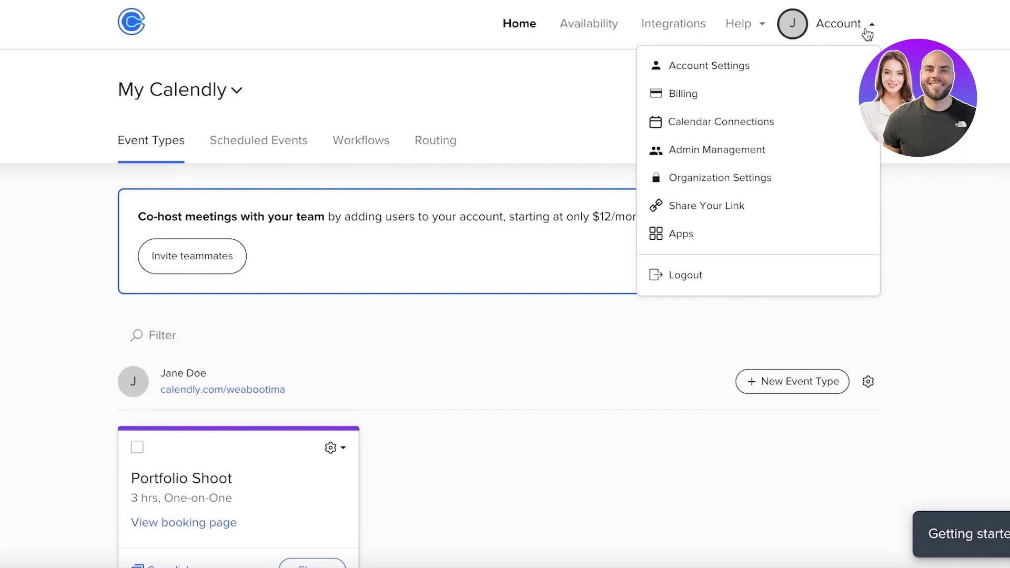
click(773, 232)
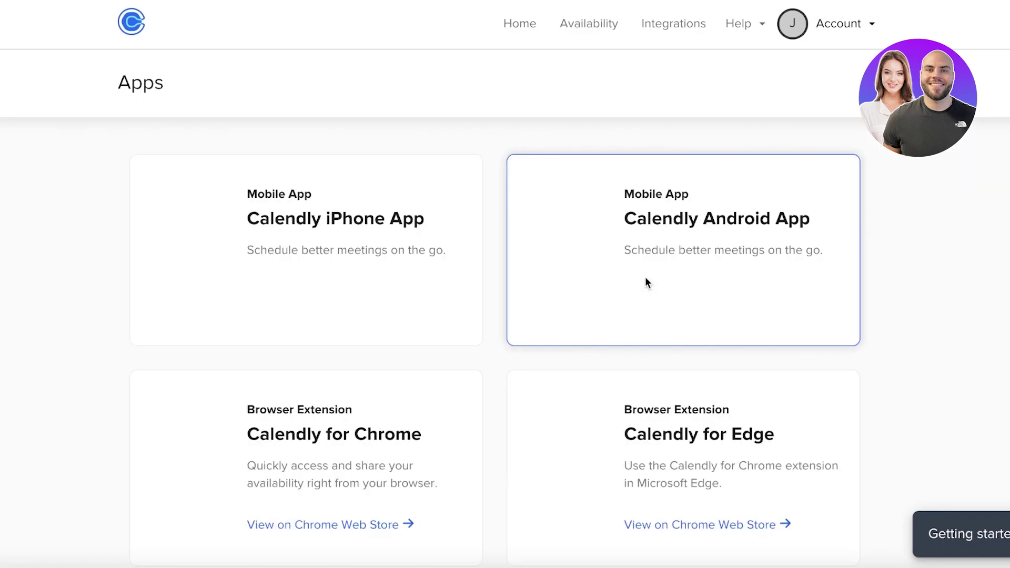
scroll(282, 304, down, 8)
click(284, 304)
scroll(283, 302, down, 3)
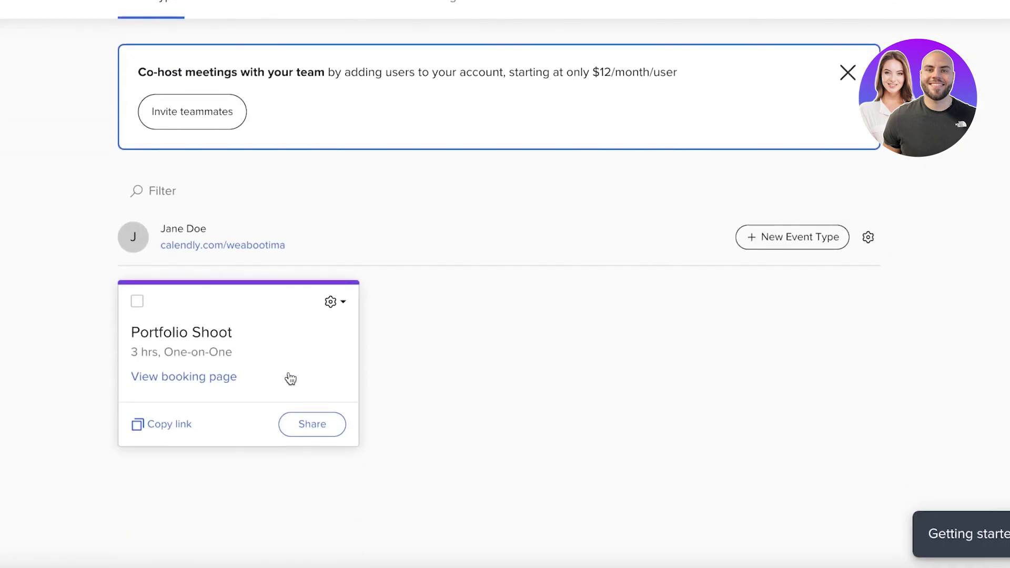
click(254, 246)
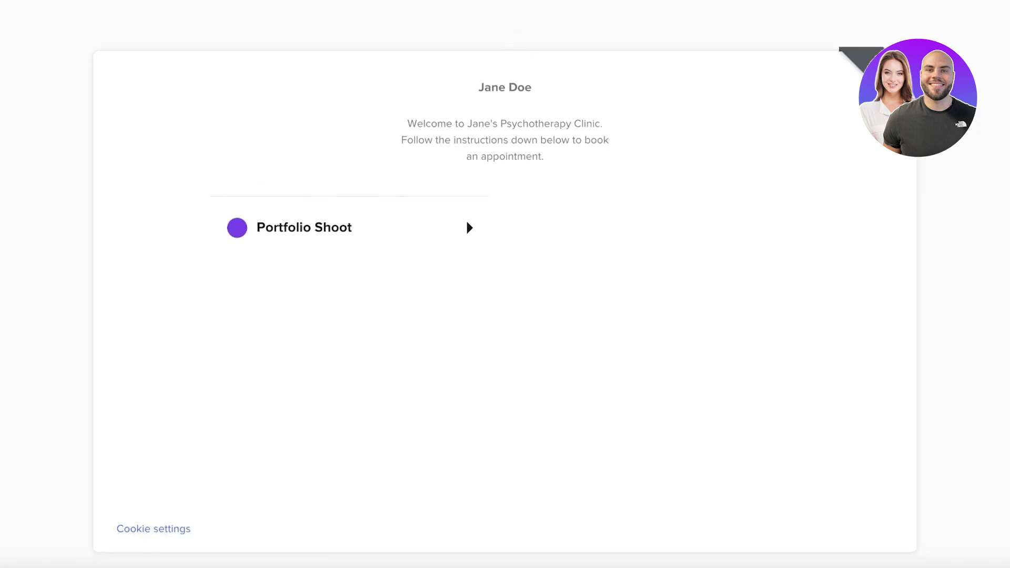
key(ctrl+w)
Step: Open the Portfolio Shoot event type for editing, check its settings, and copy its booking link
click(315, 330)
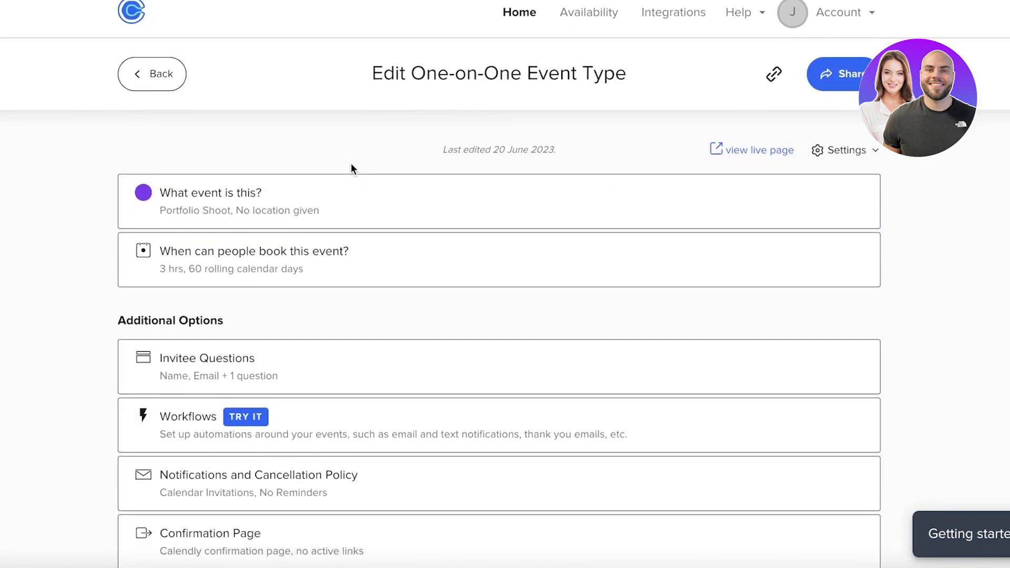
scroll(400, 181, down, 2)
scroll(684, 177, up, 2)
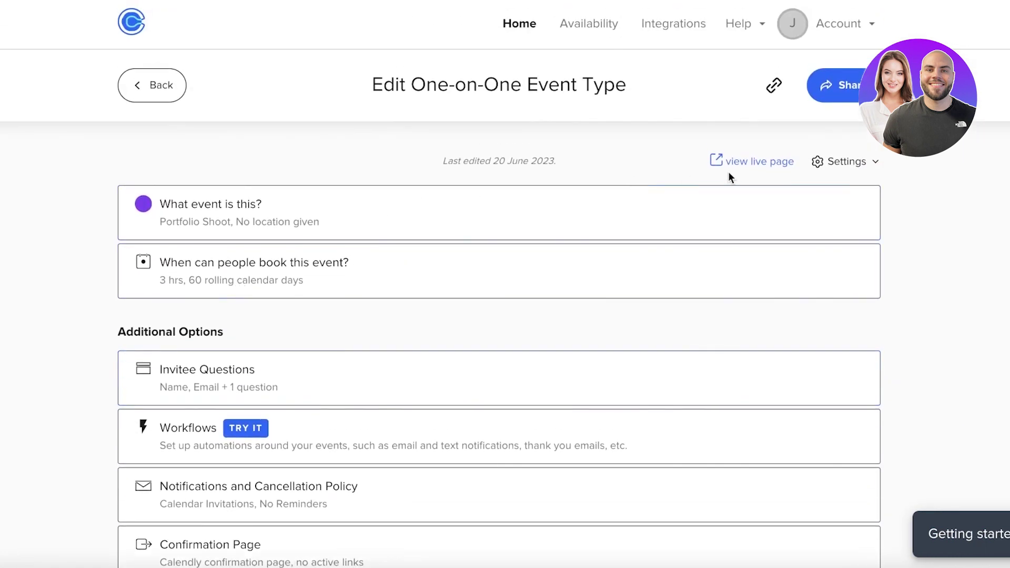
click(844, 165)
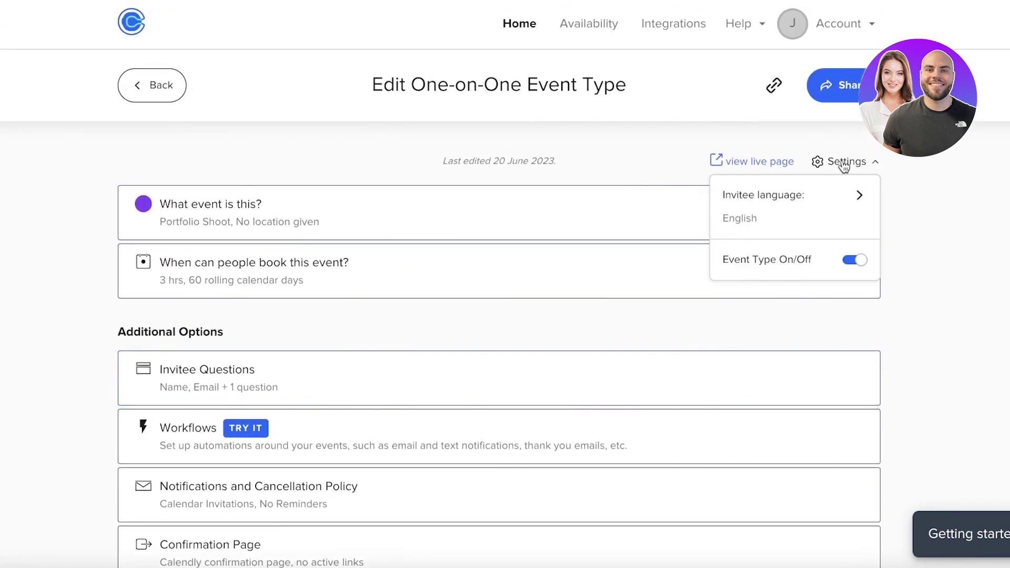
click(775, 86)
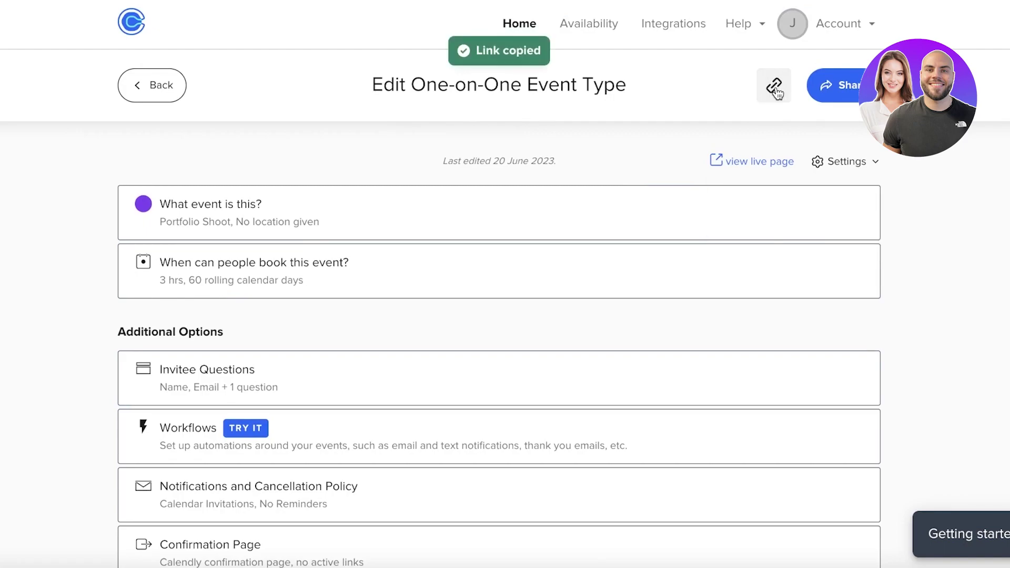
Step: Open the event type's sharing options and choose Inline Embed as the way to add it to a website
click(838, 87)
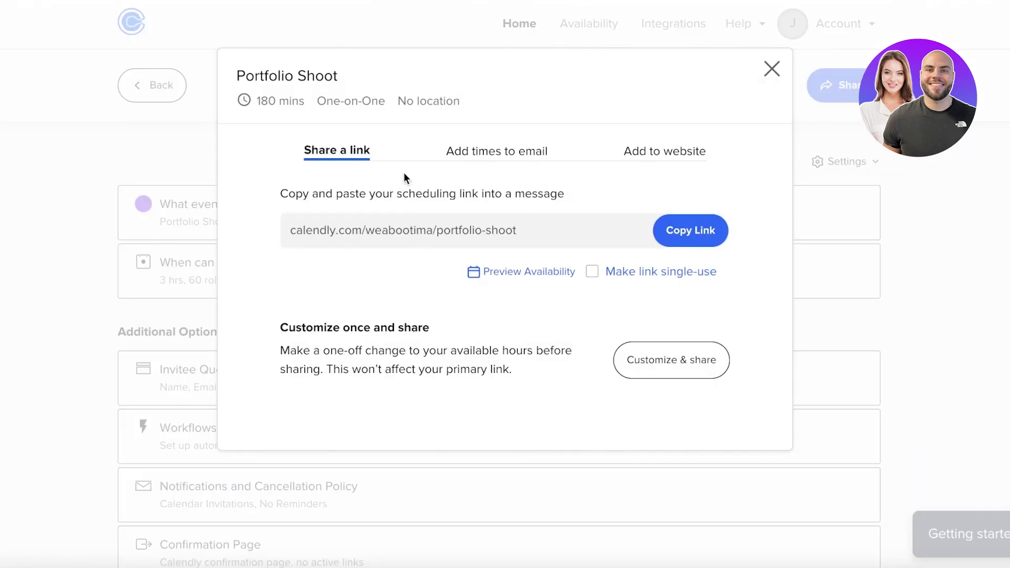
click(674, 156)
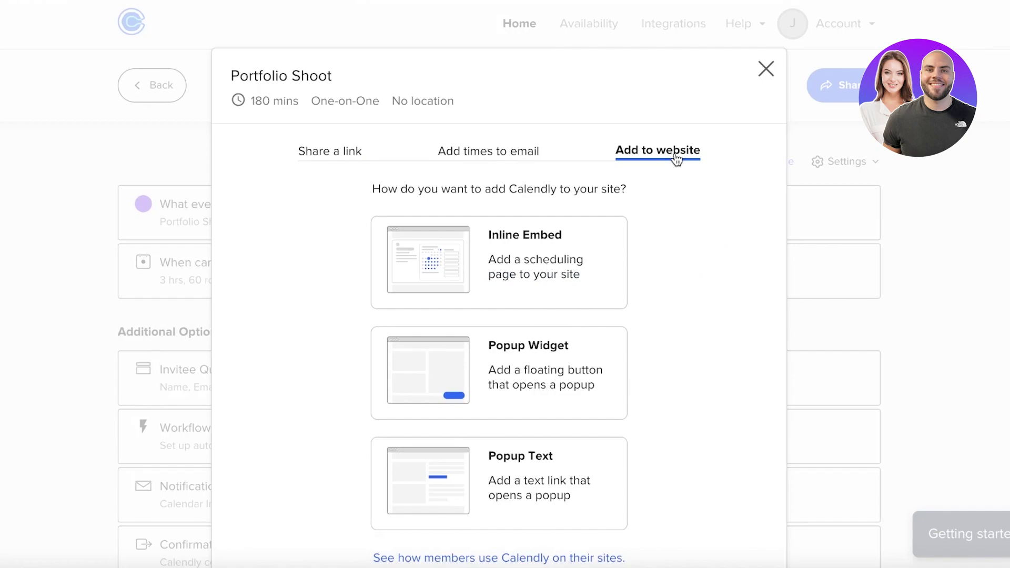
scroll(279, 271, down, 2)
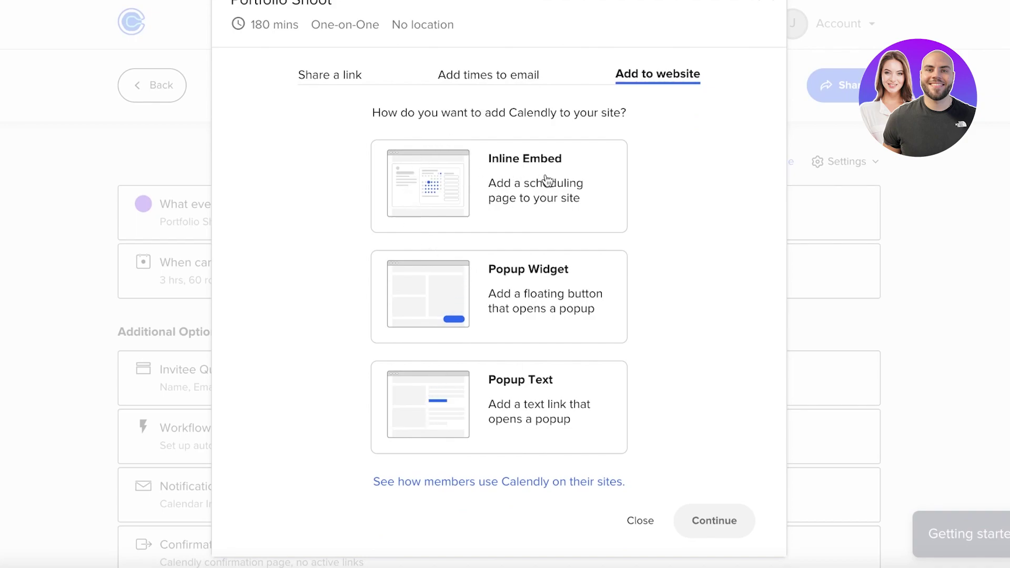
click(434, 182)
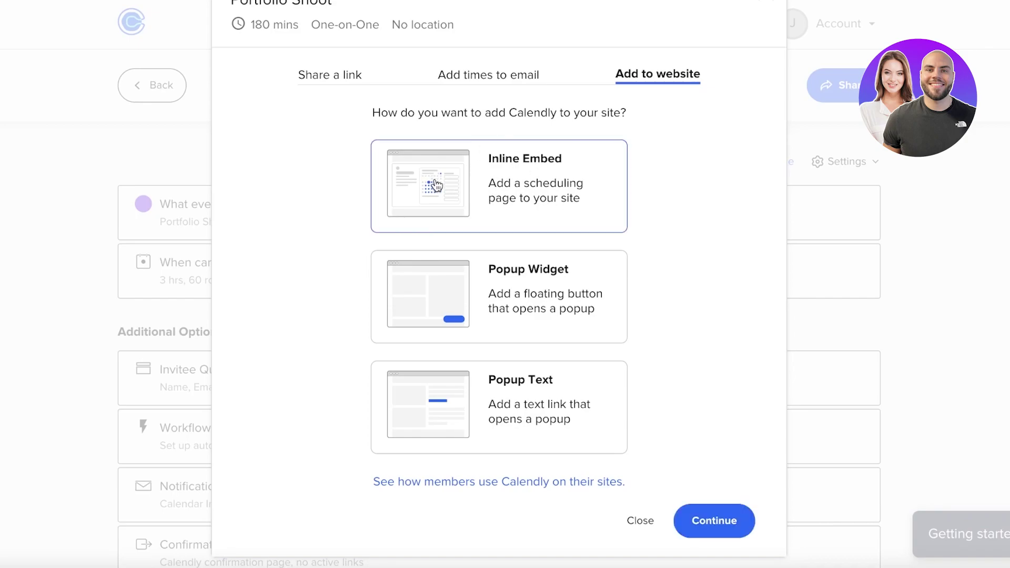
click(750, 519)
Step: Copy the complete inline embed code for the Portfolio Shoot booking page
drag(529, 156, 749, 313)
right_click(629, 262)
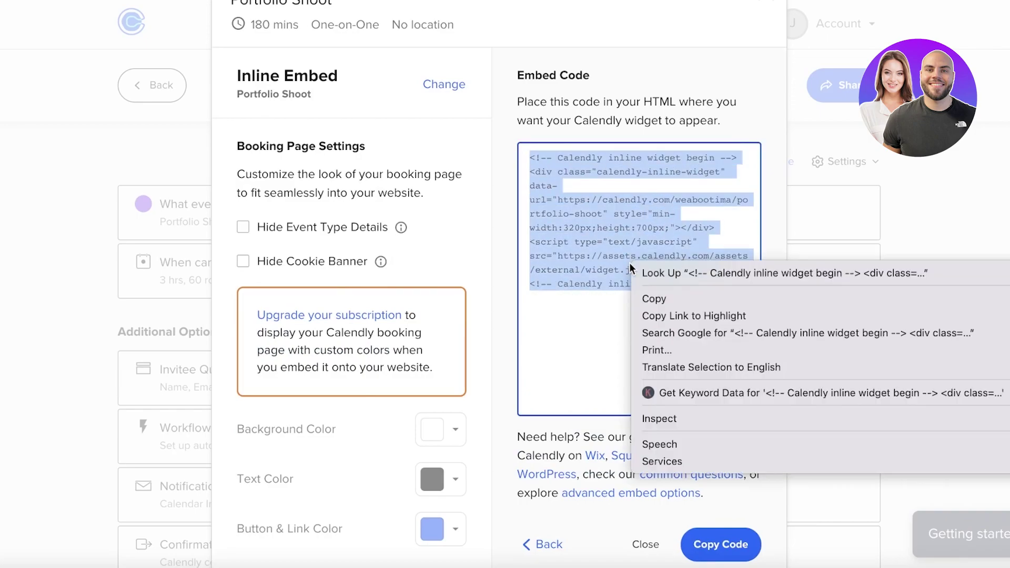
click(653, 298)
click(741, 539)
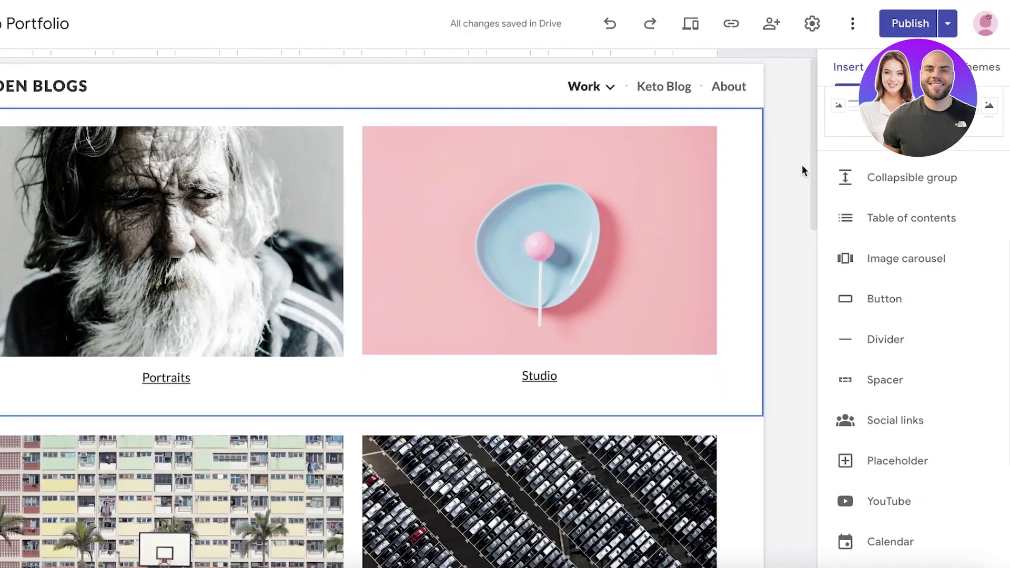
Step: Back in the Google Sites editor, embed the Calendly inline widget on the portfolio page using the copied HTML code
scroll(938, 169, up, 6)
click(869, 189)
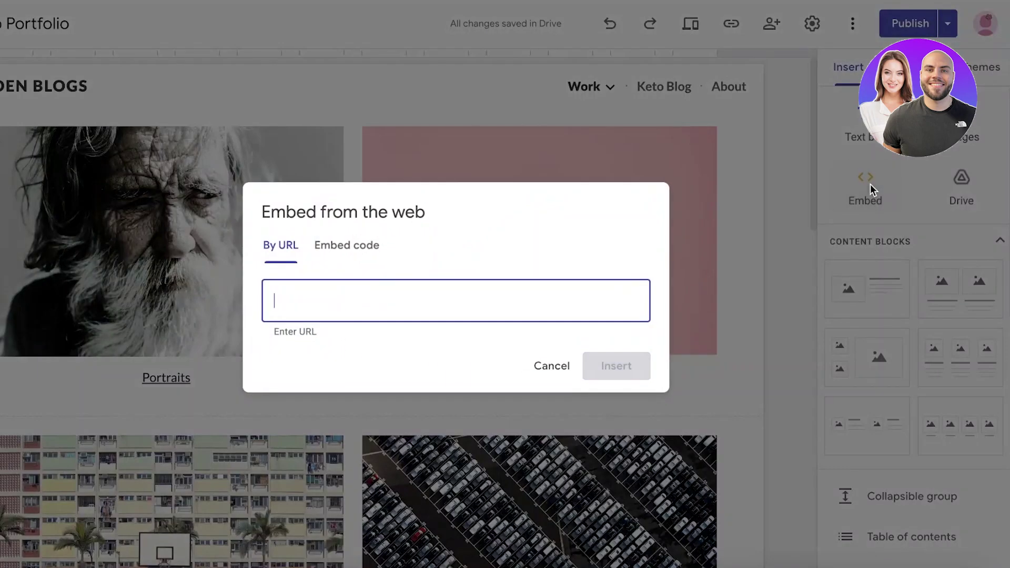
click(346, 245)
right_click(345, 282)
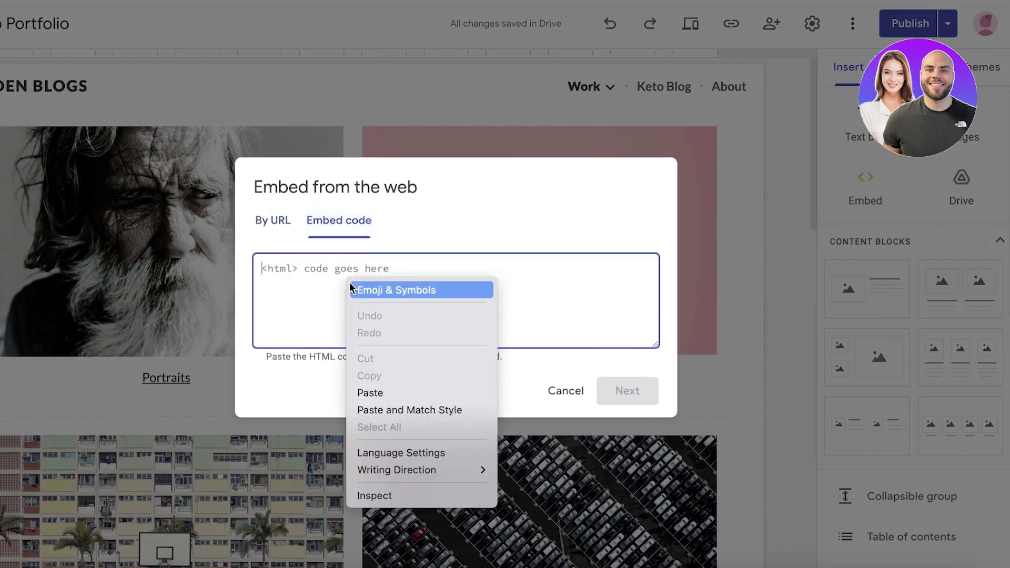
click(277, 200)
key(ctrl+v)
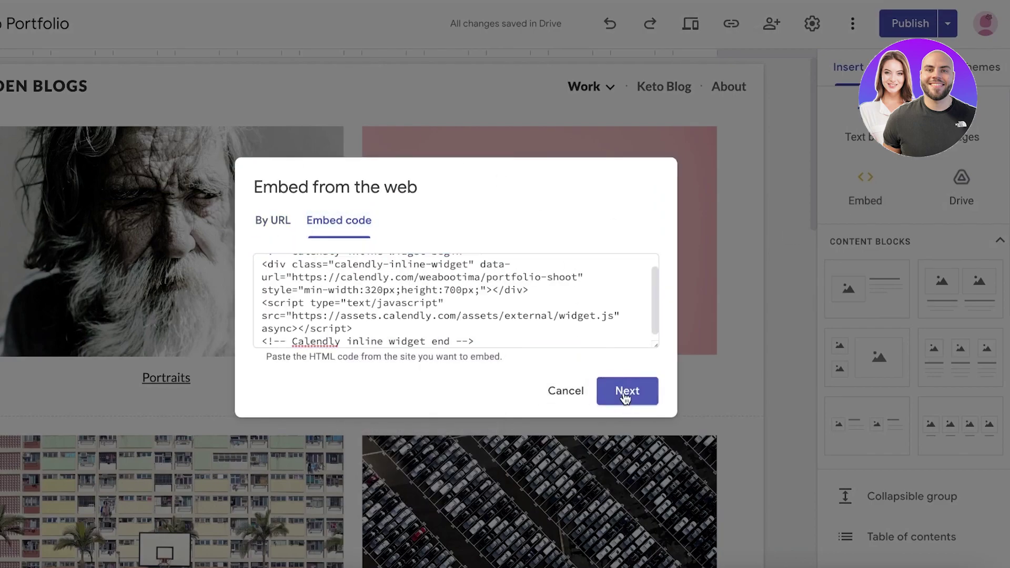
click(604, 396)
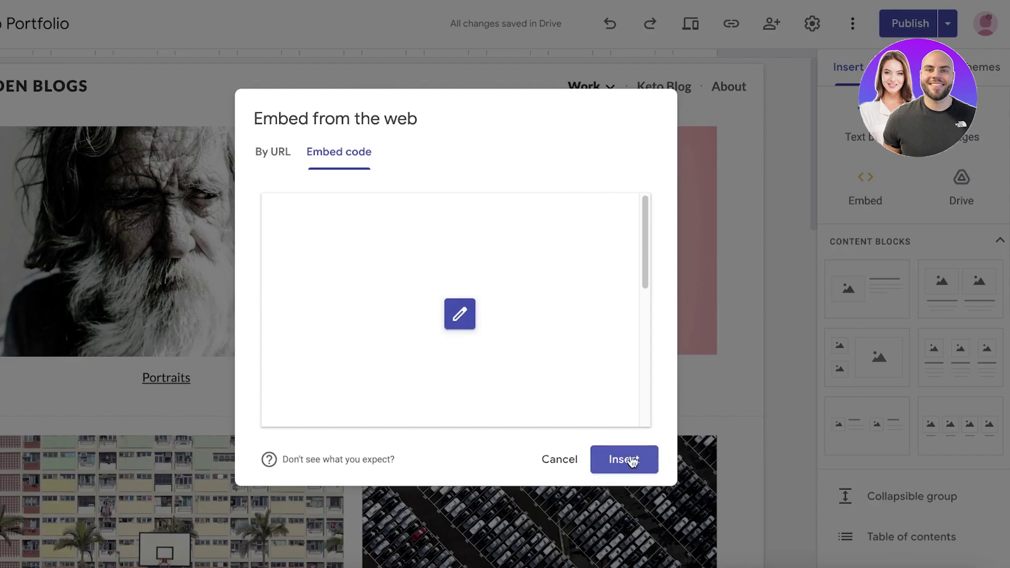
click(629, 459)
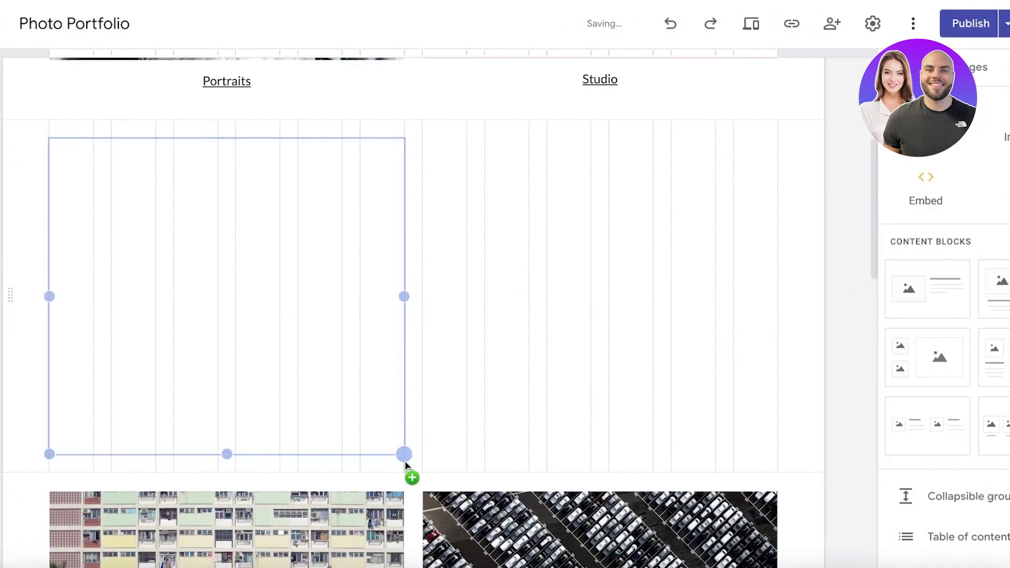
Step: Enlarge the embedded Calendly calendar to about two thirds of the content width and check how it displays between the image rows
drag(404, 456, 526, 563)
scroll(254, 221, down, 5)
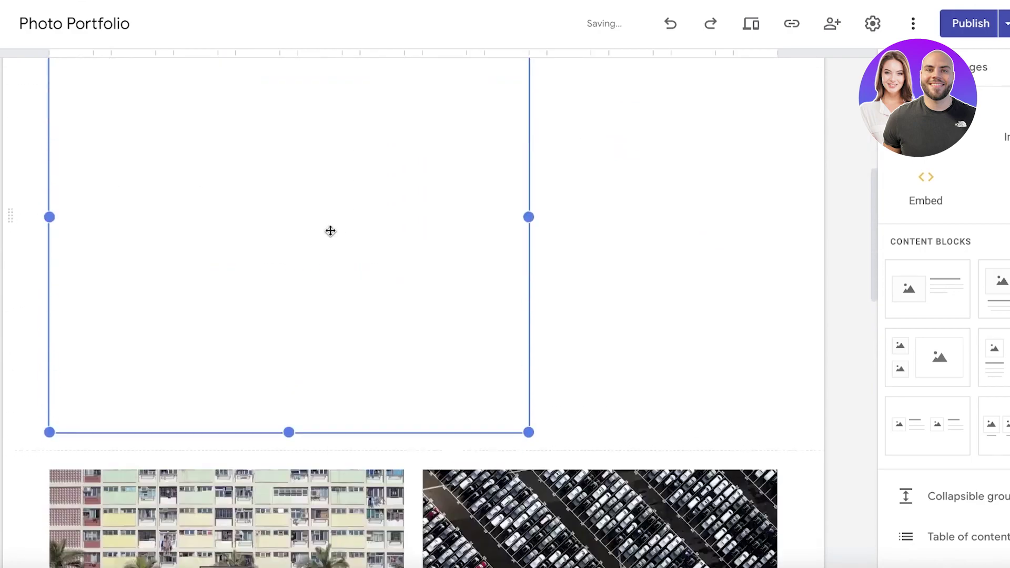
scroll(330, 230, down, 7)
click(287, 150)
scroll(287, 151, up, 12)
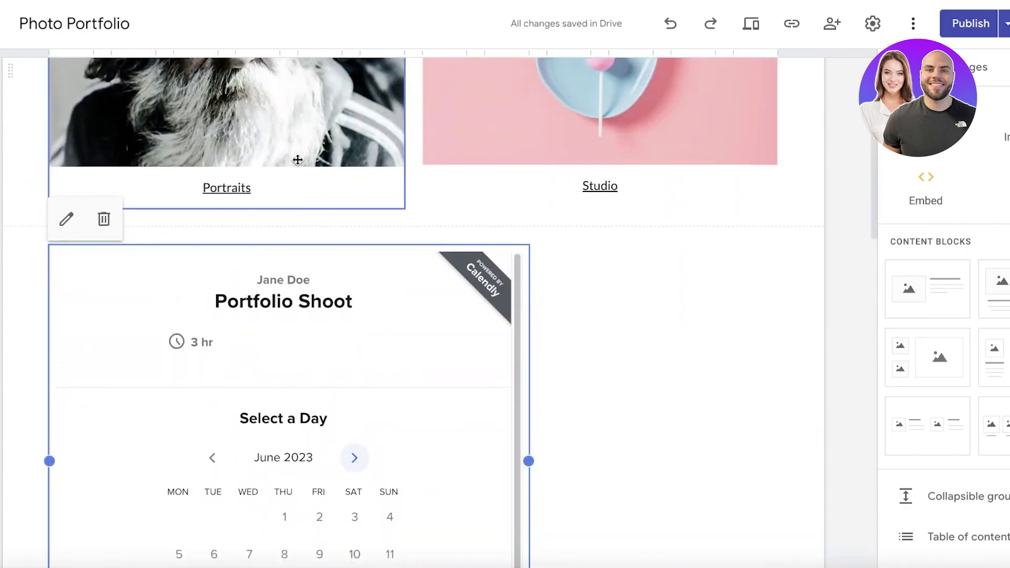
scroll(297, 160, down, 5)
scroll(353, 322, down, 3)
scroll(344, 248, up, 6)
scroll(363, 242, down, 2)
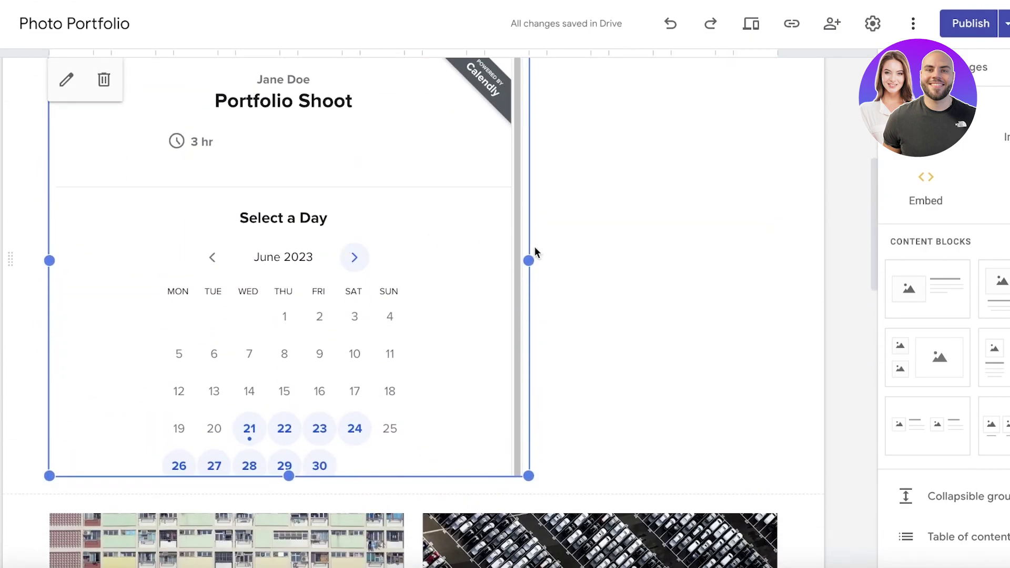